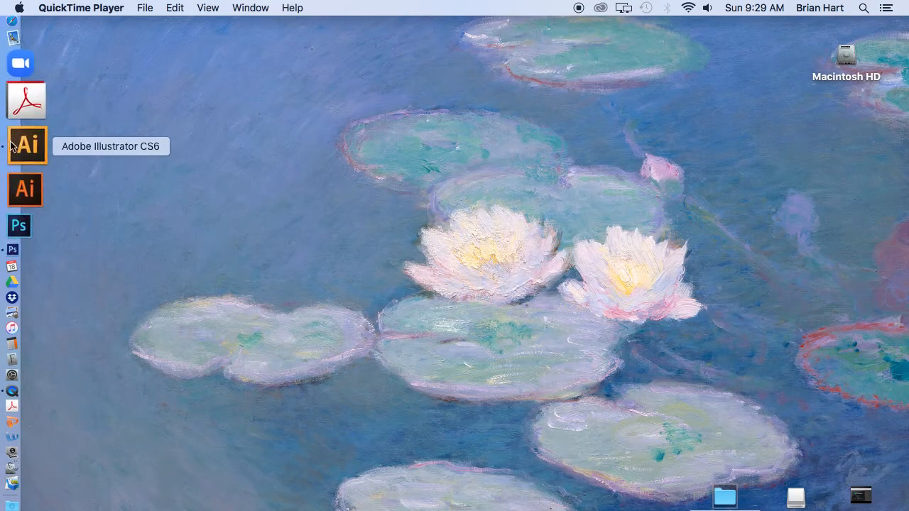
# - Switch to Adobe Illustrator CS6 and create a new Tabloid document, 17 x 11 in, with units in inches and landscape orientation
pyautogui.click(26, 146)
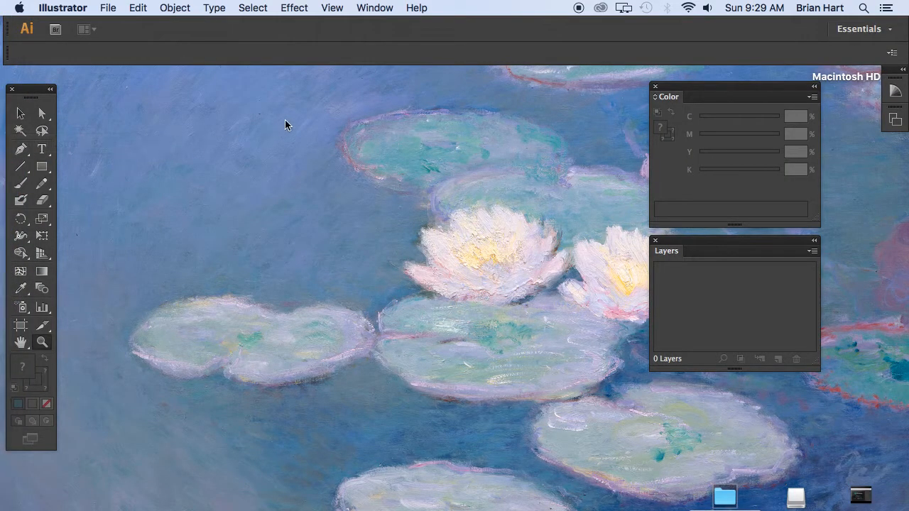
pyautogui.click(107, 7)
pyautogui.click(122, 25)
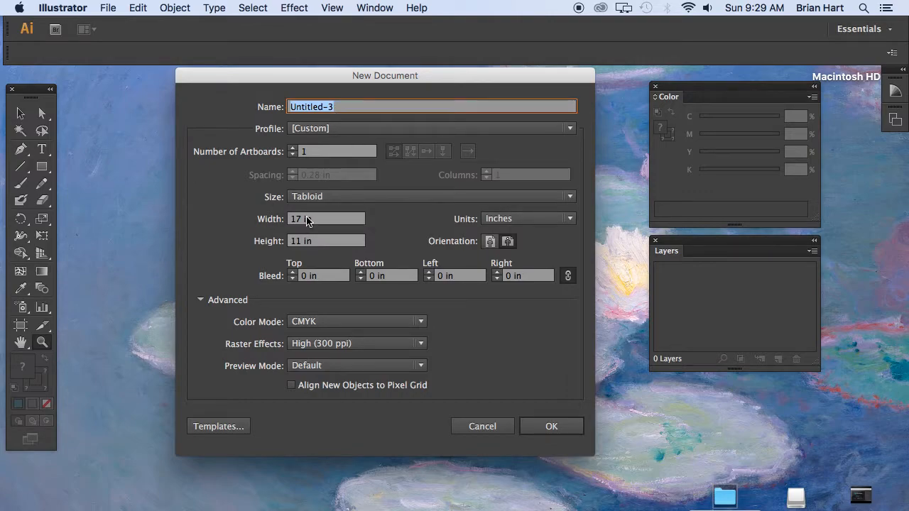
pyautogui.click(513, 219)
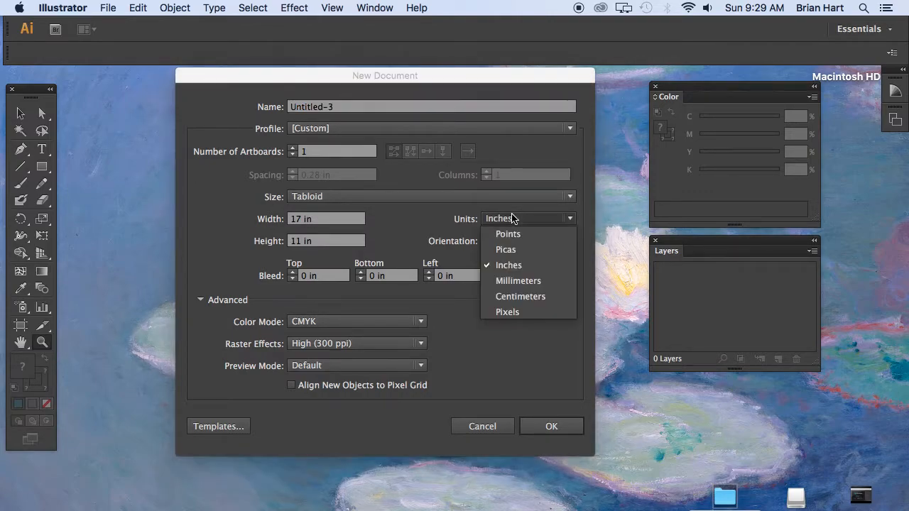
pyautogui.click(521, 265)
pyautogui.click(412, 196)
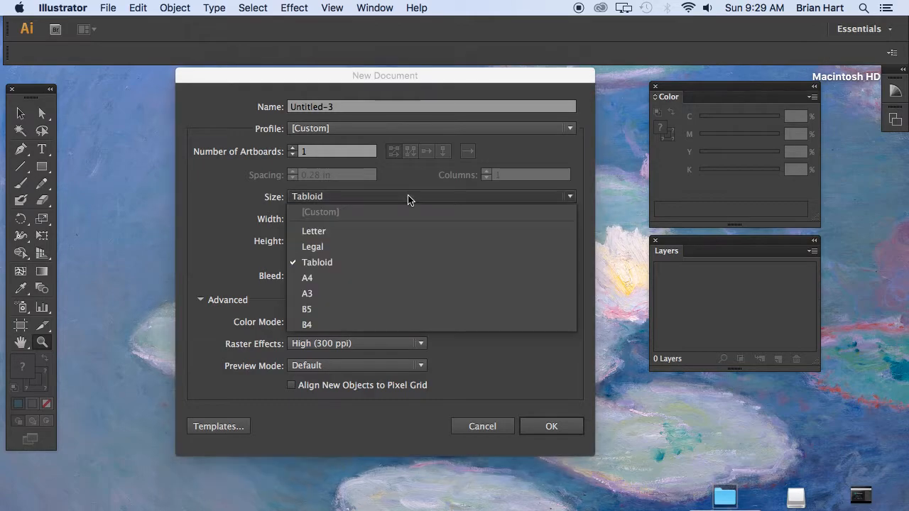
pyautogui.click(313, 267)
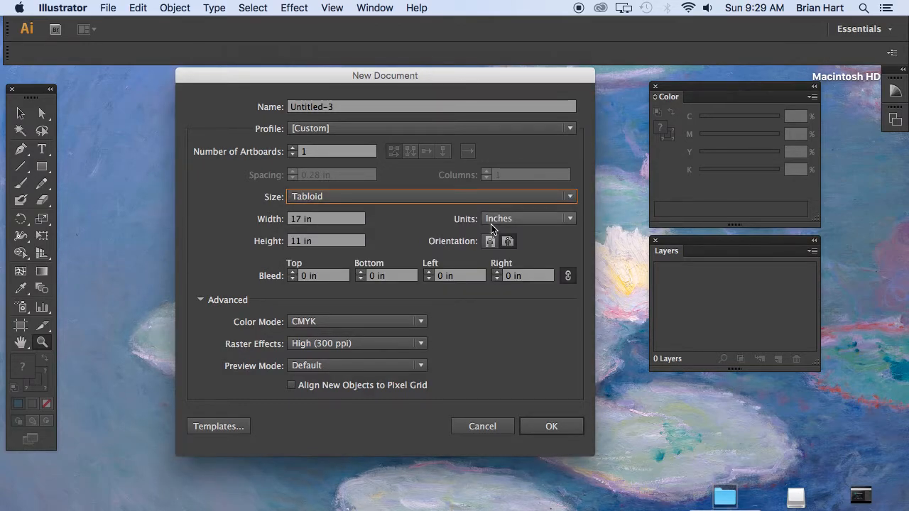
pyautogui.click(509, 242)
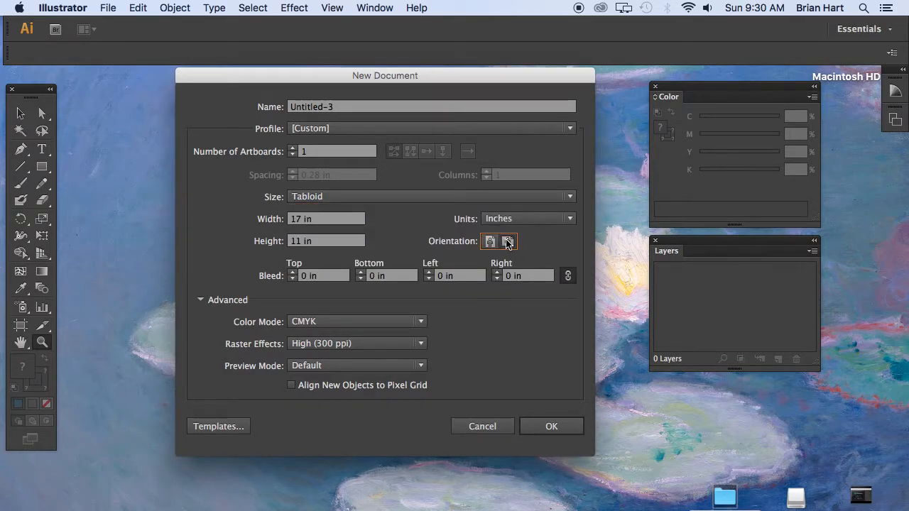
pyautogui.click(553, 427)
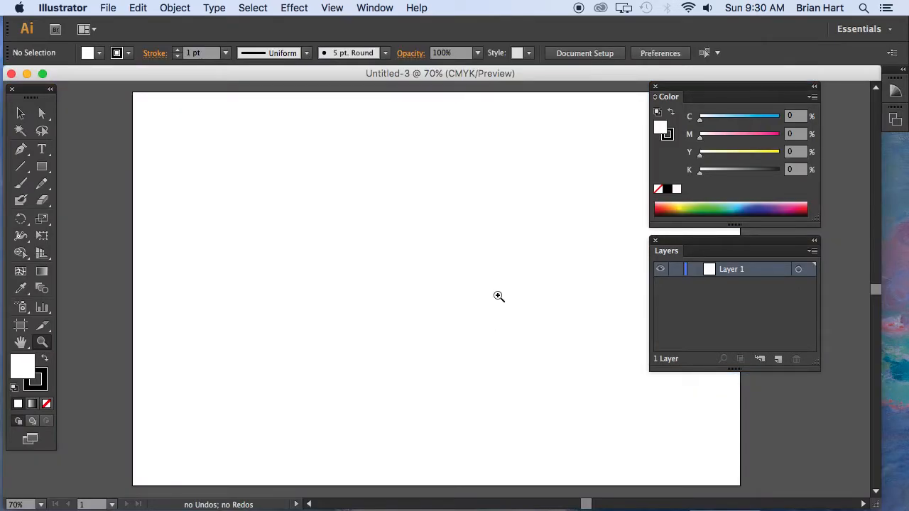
# - Close the floating Layers and Color panels to clear the workspace over the artboard
pyautogui.moveTo(509, 262); pyautogui.dragTo(436, 263)
pyautogui.click(655, 240)
pyautogui.click(655, 87)
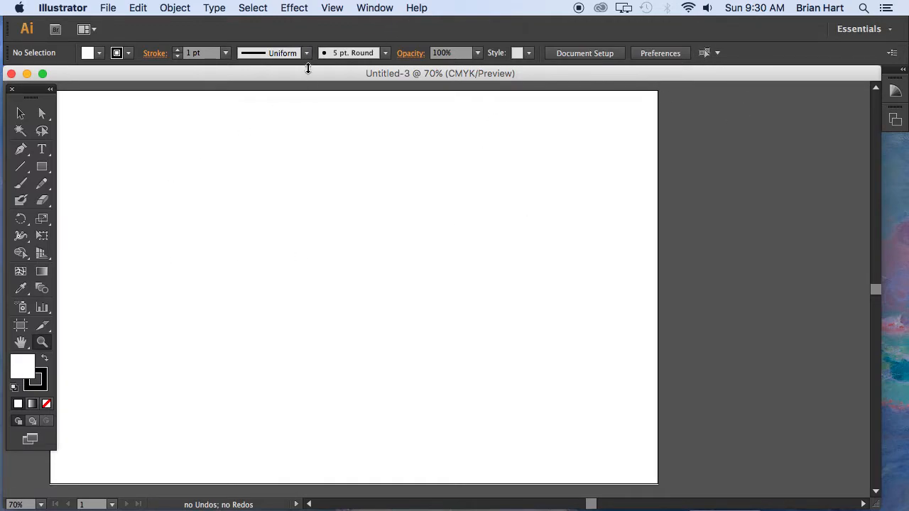
# - Show the Color and Layers panels and stack them in the empty area beside the artboard
pyautogui.click(372, 6)
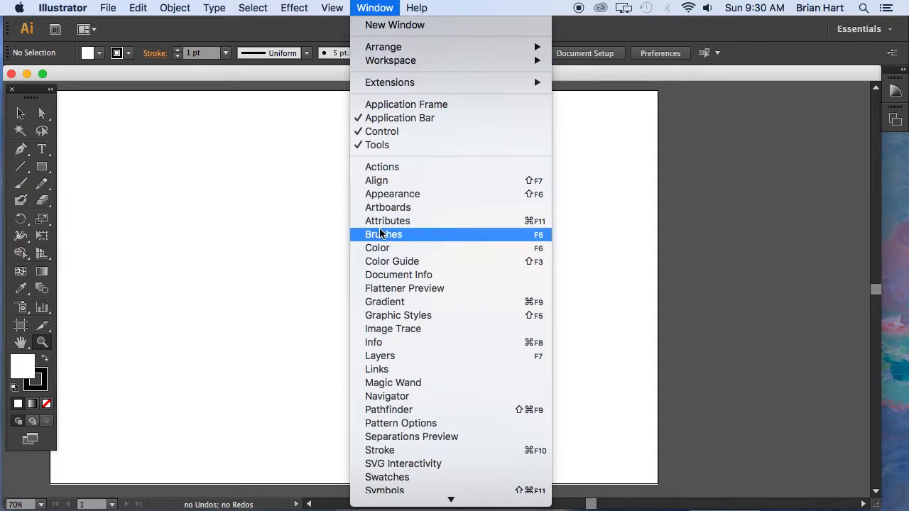
pyautogui.click(382, 248)
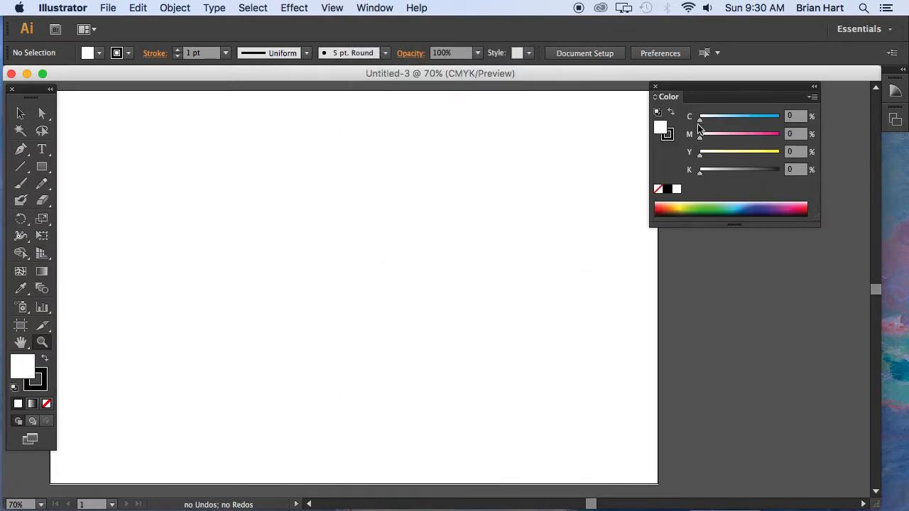
pyautogui.moveTo(704, 89); pyautogui.dragTo(725, 97)
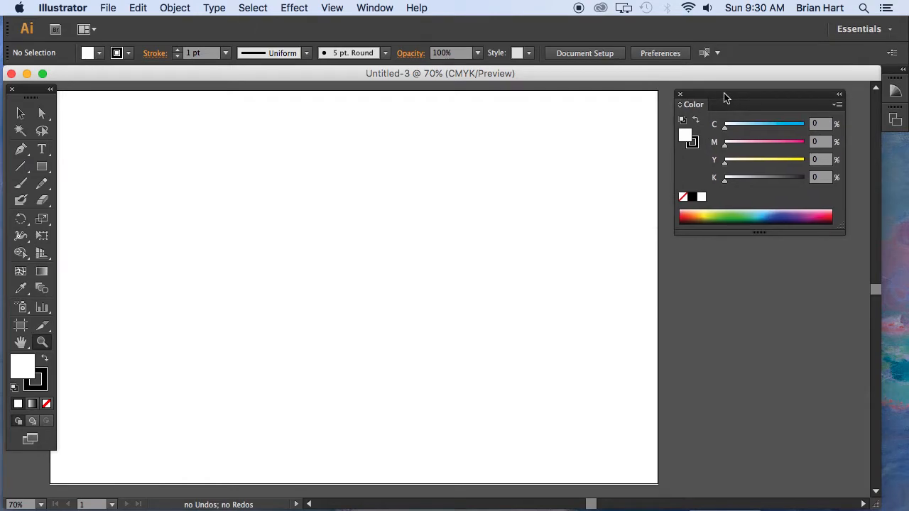
pyautogui.click(372, 7)
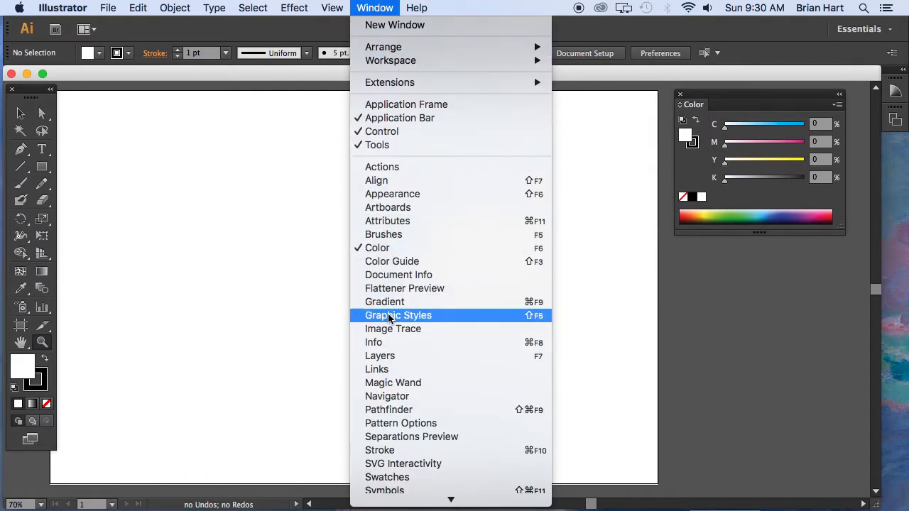
pyautogui.click(395, 355)
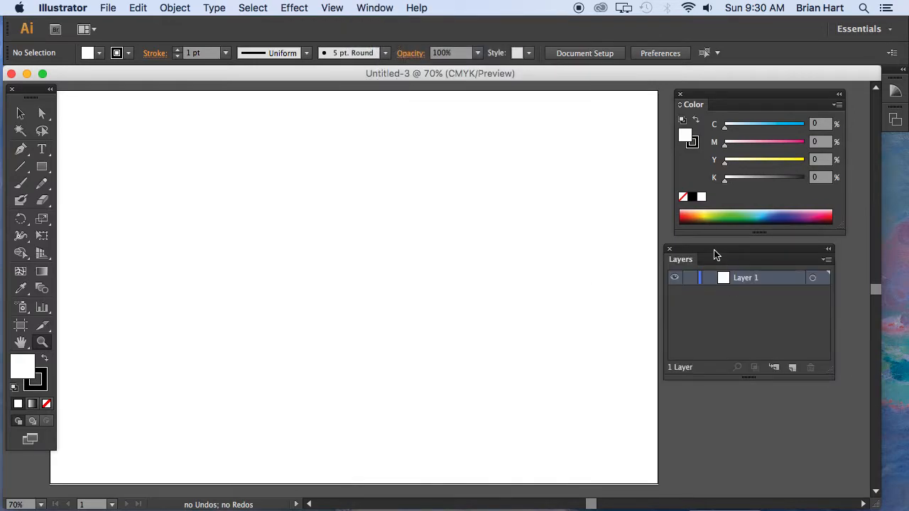
pyautogui.moveTo(717, 258); pyautogui.dragTo(728, 250)
# - Show the Swatches panel and place it directly below the Layers panel
pyautogui.click(376, 7)
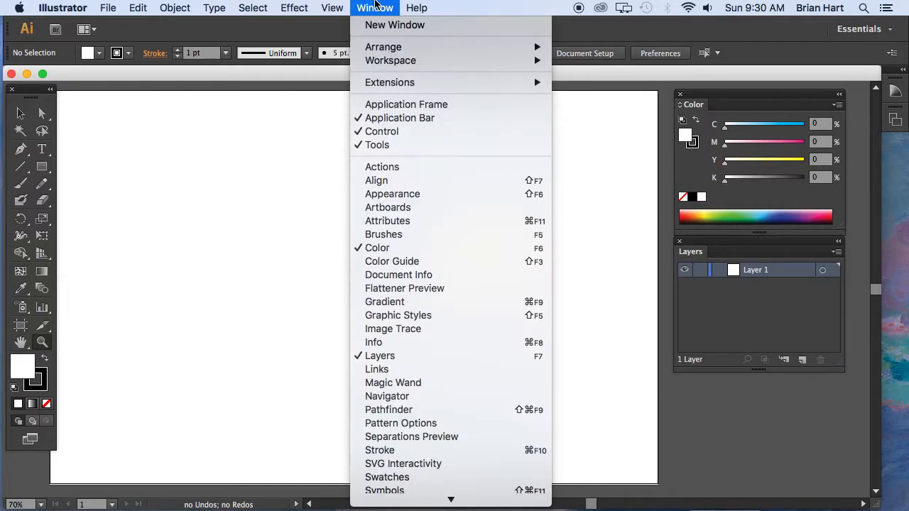
pyautogui.scroll(-5, 383, 293)
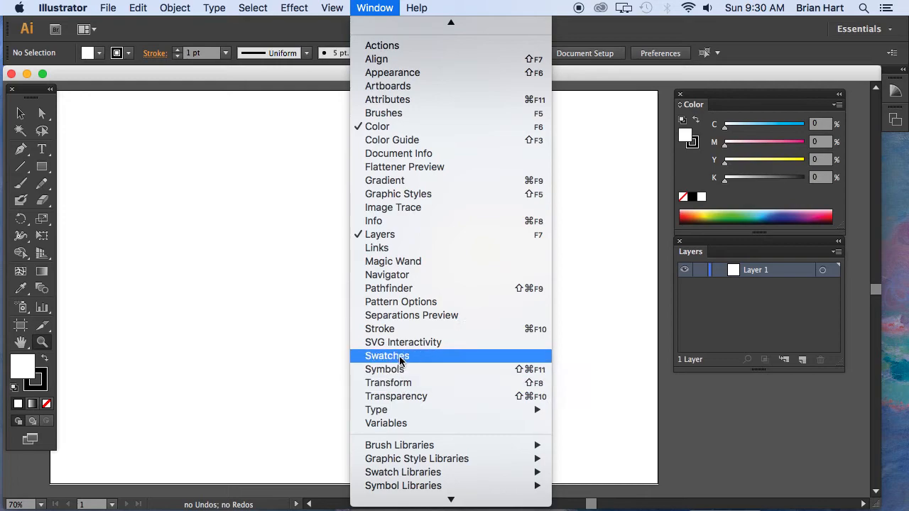
pyautogui.click(400, 359)
pyautogui.moveTo(763, 209); pyautogui.dragTo(737, 383)
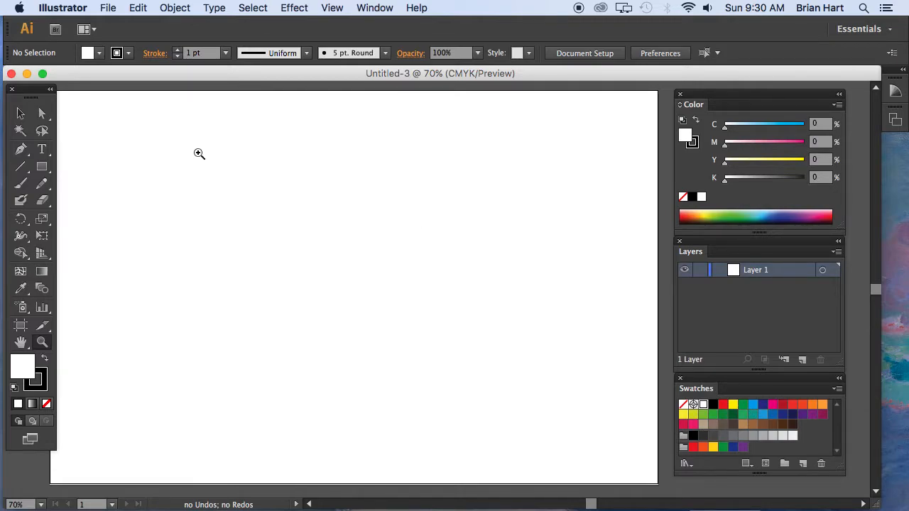
# - Draw a rectangle across the middle of the artboard with the Rectangle tool and deselect it
pyautogui.click(42, 168)
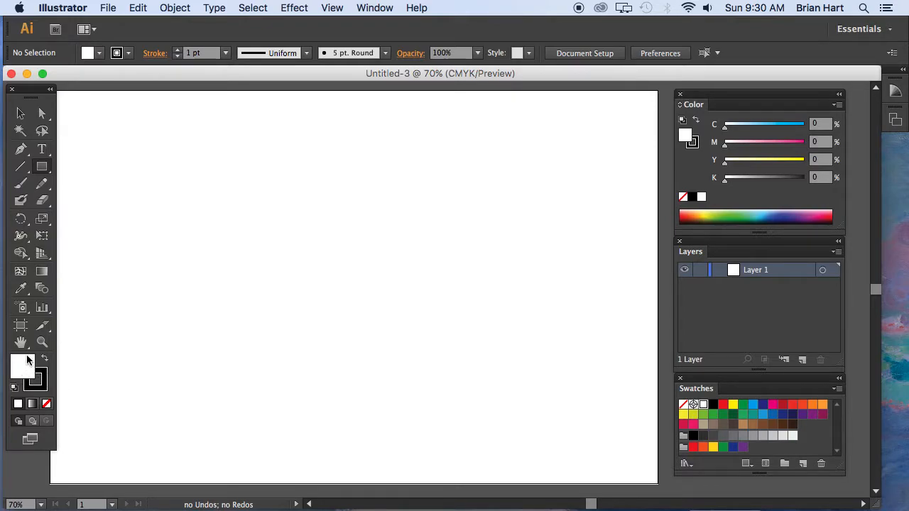
pyautogui.moveTo(171, 193); pyautogui.dragTo(466, 382)
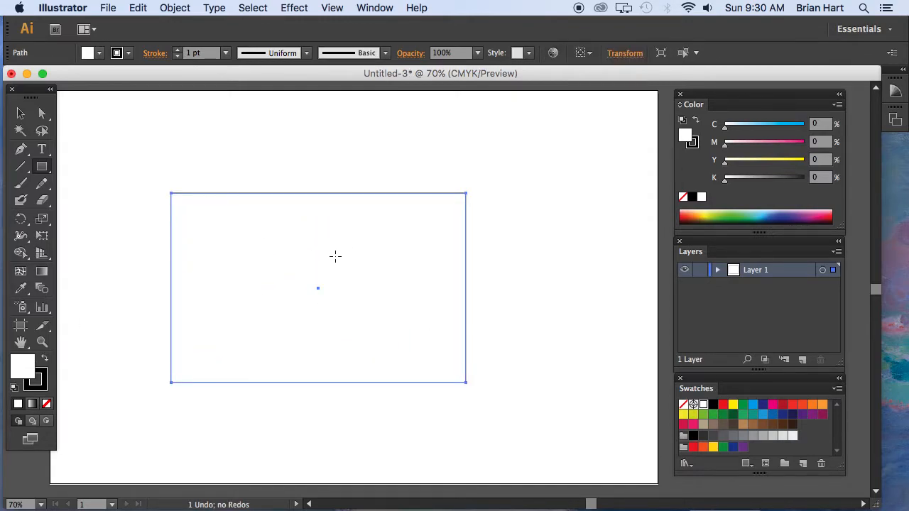
pyautogui.click(22, 113)
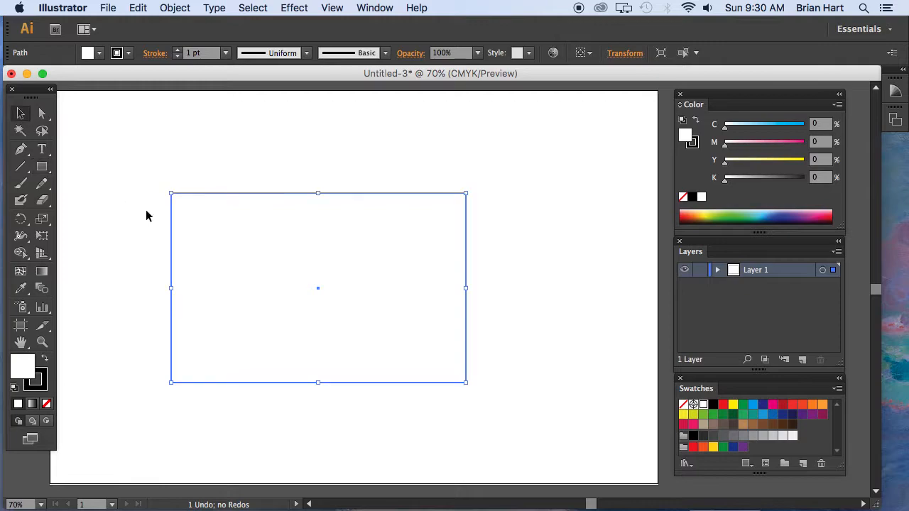
pyautogui.click(145, 210)
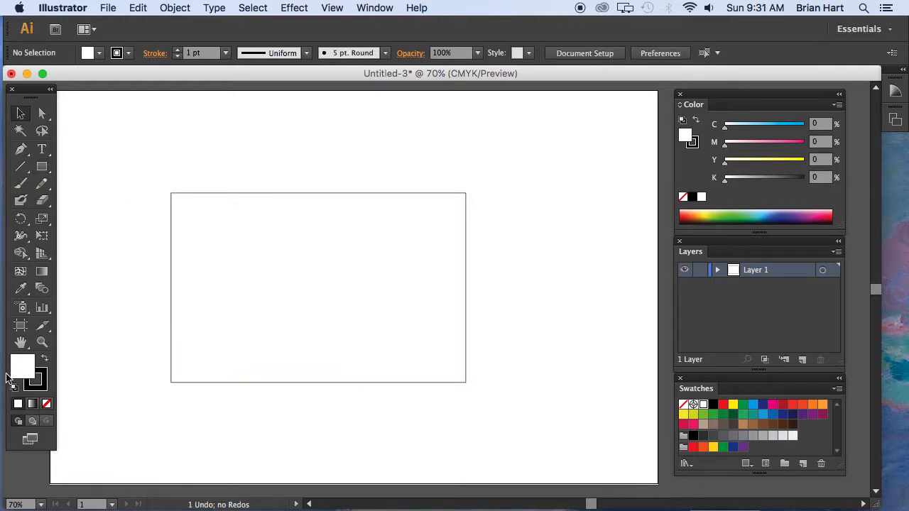
# - Set the rectangle's stroke to None
pyautogui.click(43, 383)
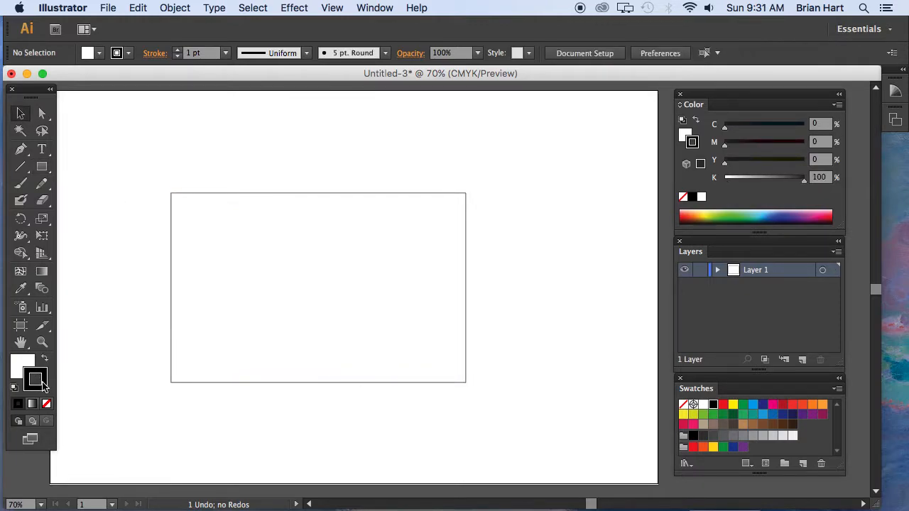
pyautogui.click(258, 249)
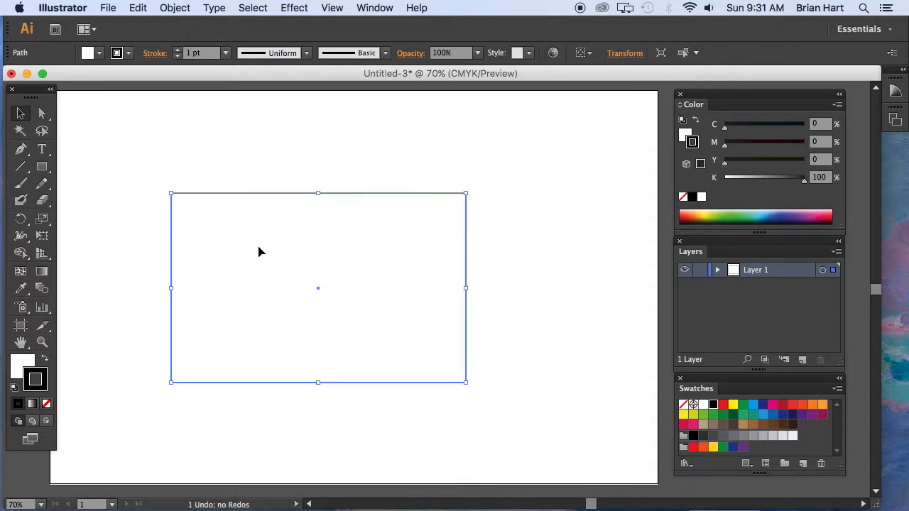
pyautogui.click(47, 405)
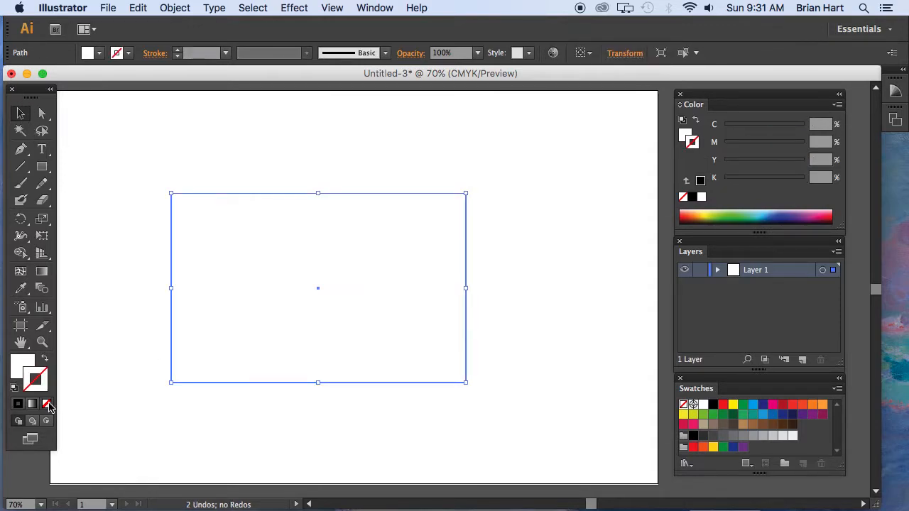
# - Fill the rectangle with the light gray 20% black swatch and deselect it
pyautogui.click(22, 362)
pyautogui.click(127, 308)
pyautogui.click(278, 272)
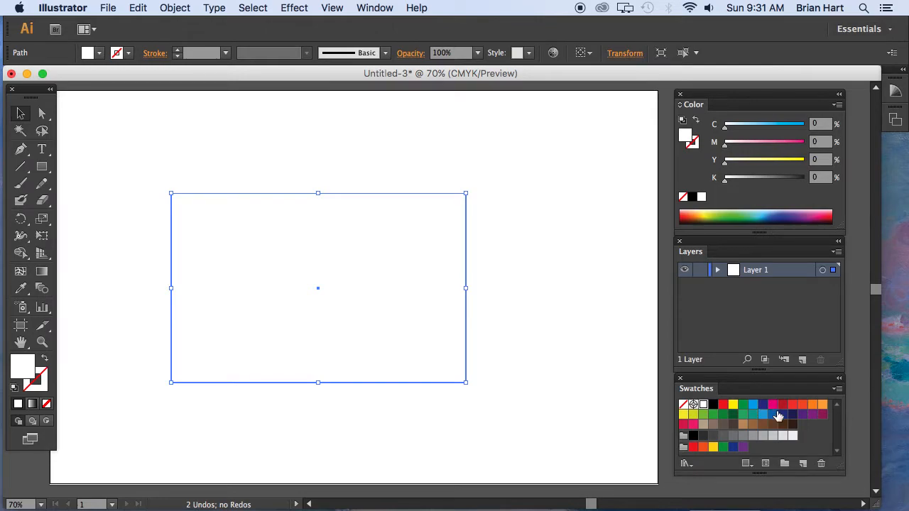
pyautogui.click(773, 437)
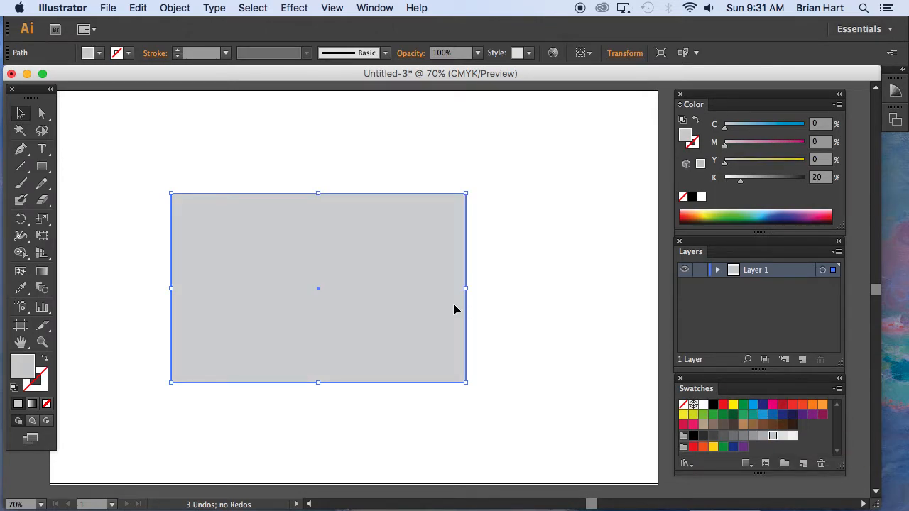
pyautogui.click(271, 153)
# - Enlarge the gray rectangle from two opposite corners until it covers most of the artboard, adjust its position and deselect it
pyautogui.moveTo(346, 291); pyautogui.dragTo(363, 282)
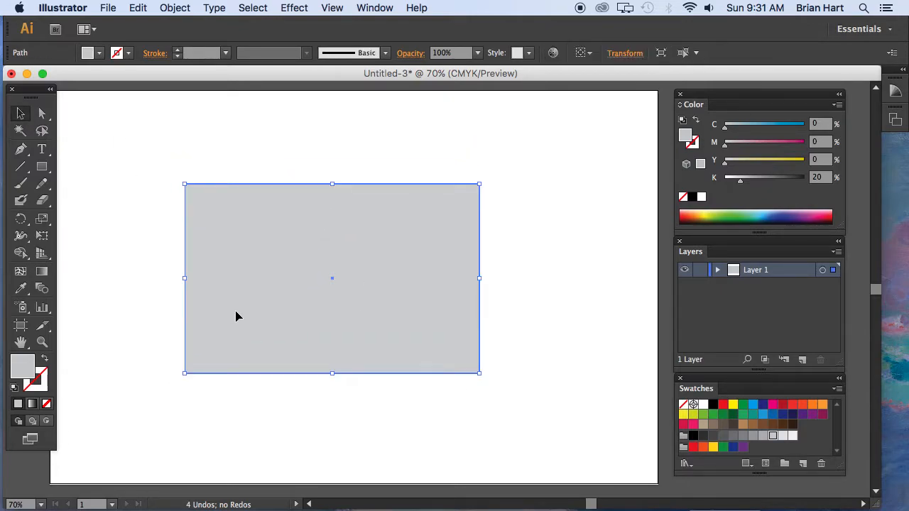
pyautogui.moveTo(184, 184); pyautogui.dragTo(109, 122)
pyautogui.moveTo(479, 373); pyautogui.dragTo(575, 438)
pyautogui.moveTo(281, 279); pyautogui.dragTo(285, 286)
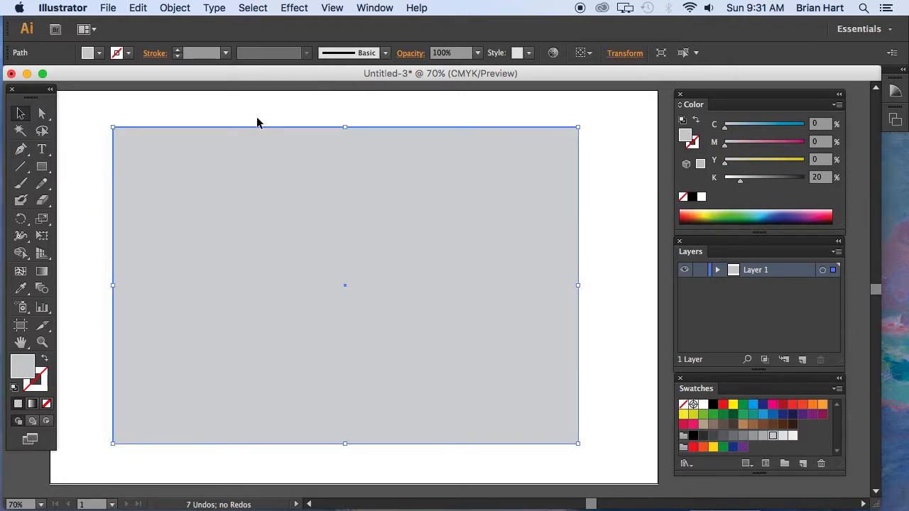
pyautogui.click(636, 167)
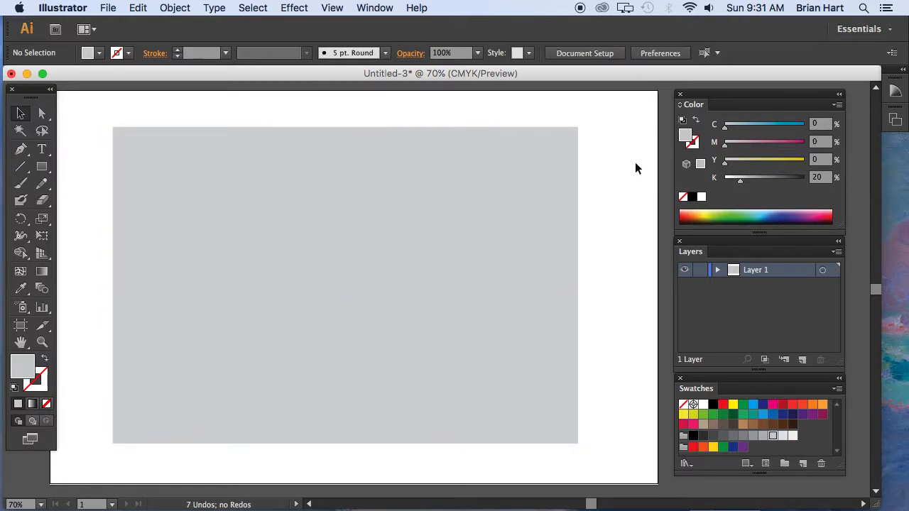
pyautogui.click(211, 163)
pyautogui.click(606, 202)
# - Move the gray rectangle partly beyond the artboard's right edge and deselect it
pyautogui.hscroll(8, 617, 230)
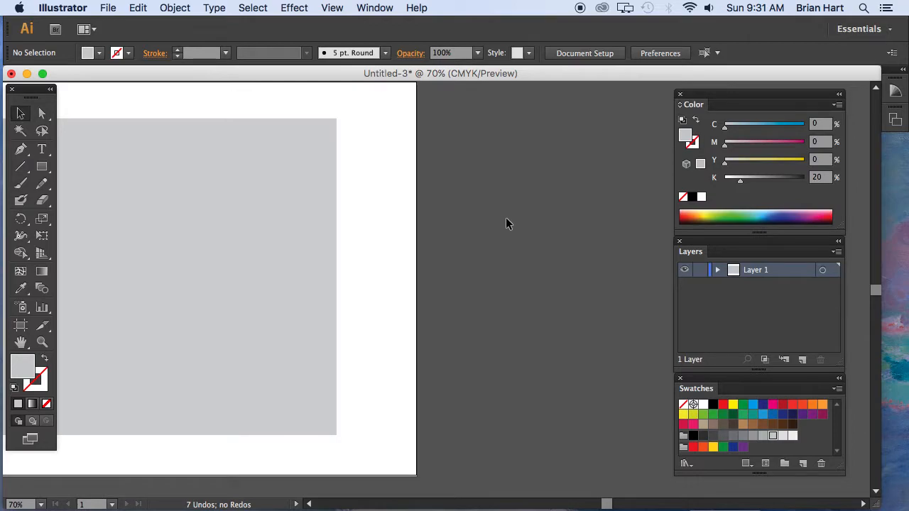
pyautogui.moveTo(198, 241); pyautogui.dragTo(433, 238)
pyautogui.click(602, 190)
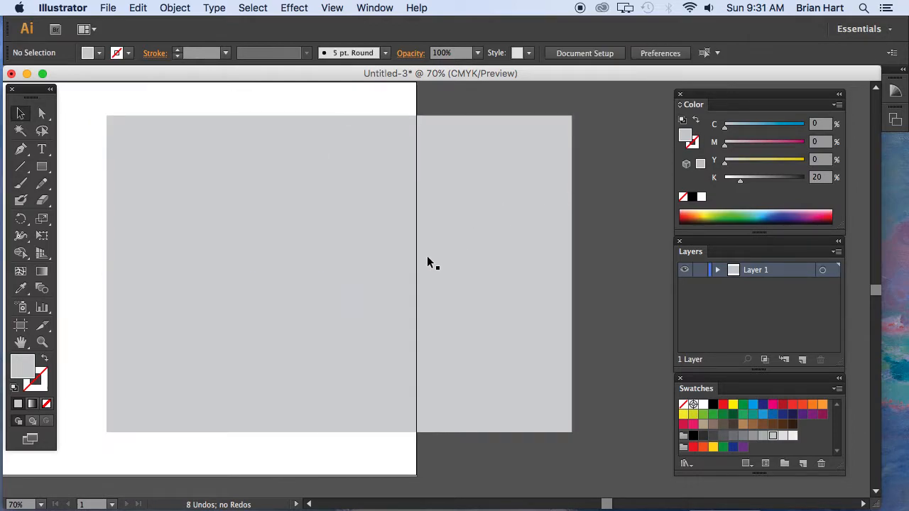
# - Move the gray rectangle back onto the artboard, roughly centered with even margins, and deselect it
pyautogui.hscroll(-8, 447, 341)
pyautogui.moveTo(508, 301); pyautogui.dragTo(296, 313)
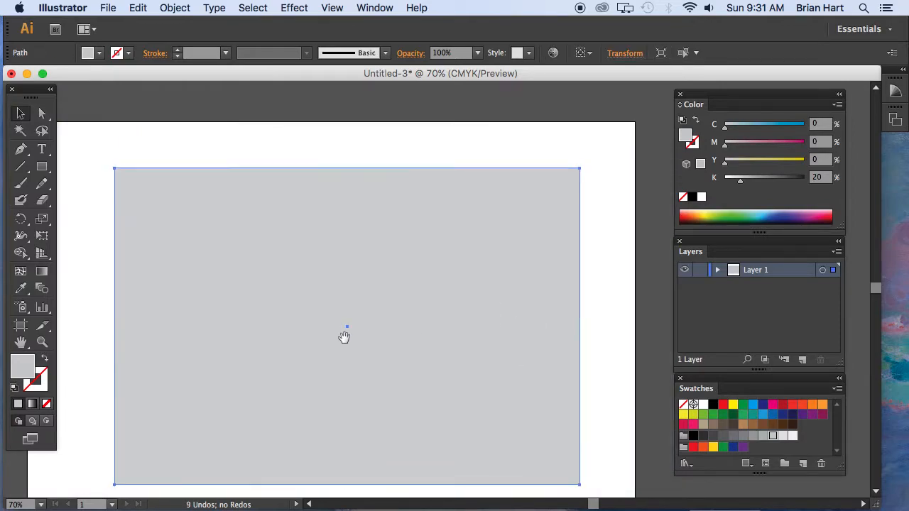
pyautogui.moveTo(343, 337); pyautogui.dragTo(341, 310)
pyautogui.moveTo(391, 271); pyautogui.dragTo(377, 264)
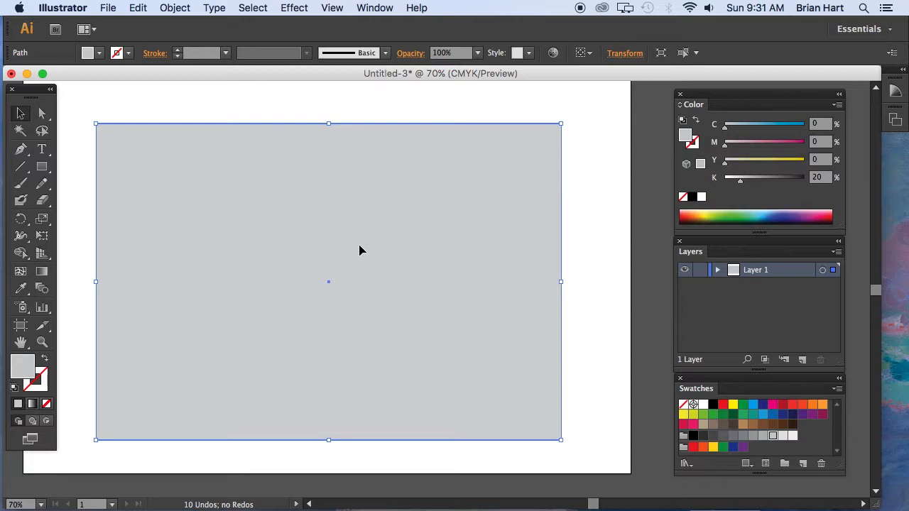
pyautogui.click(587, 276)
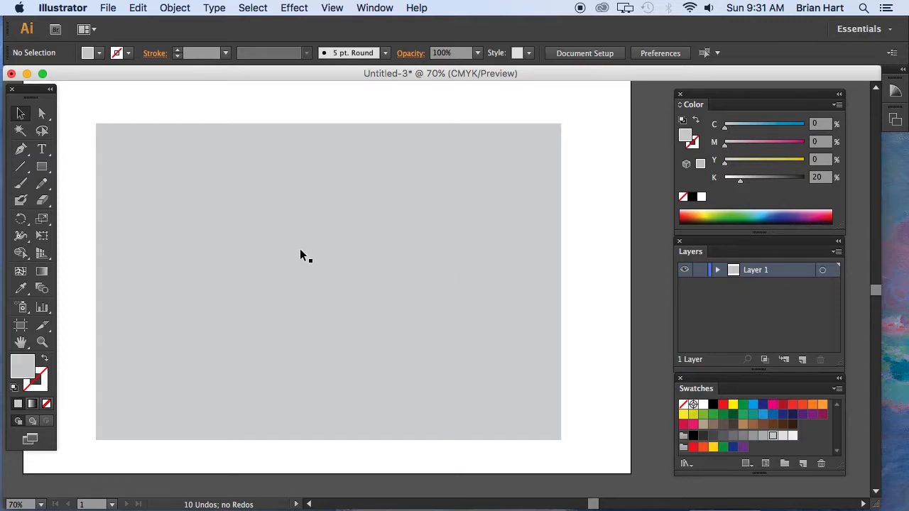
# - Keep Fill new pencil strokes enabled for the Pencil tool and draw a closed four-armed splat, filled with 10% cyan, near the rectangle's center
pyautogui.click(42, 185)
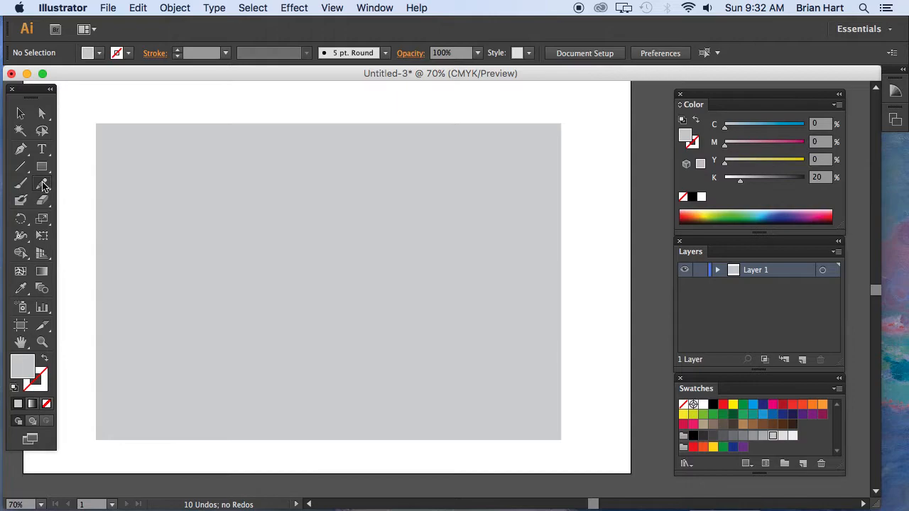
pyautogui.doubleClick(43, 185)
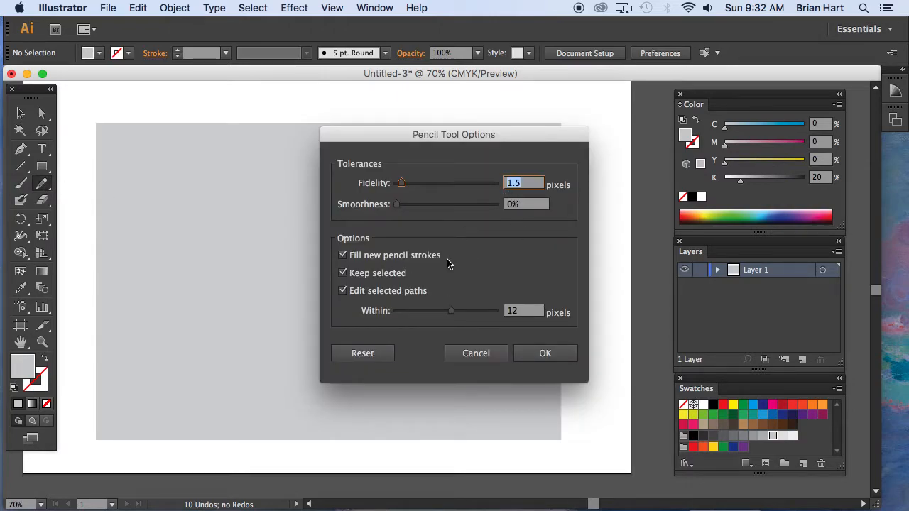
pyautogui.click(343, 256)
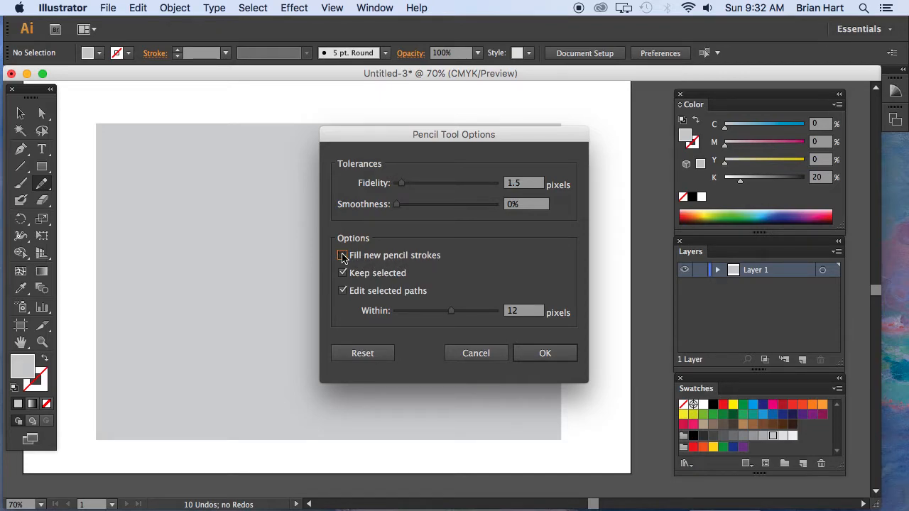
pyautogui.click(343, 256)
pyautogui.moveTo(402, 186)
pyautogui.mouseDown()
pyautogui.moveTo(505, 183)
pyautogui.moveTo(406, 185)
pyautogui.mouseUp()
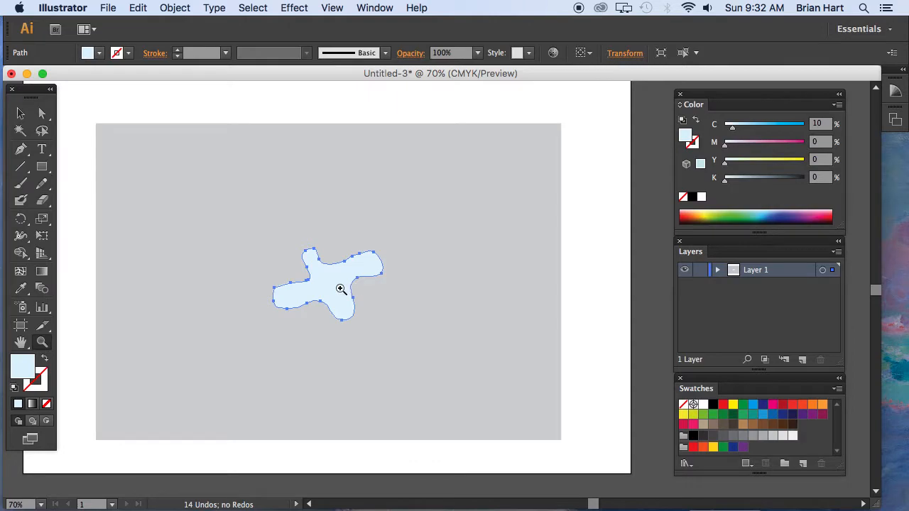
# - Redraw the small crossing segment in the splat's upper-left inner notch with the Pencil tool so the outline runs smoothly
pyautogui.click(334, 280)
pyautogui.click(450, 292)
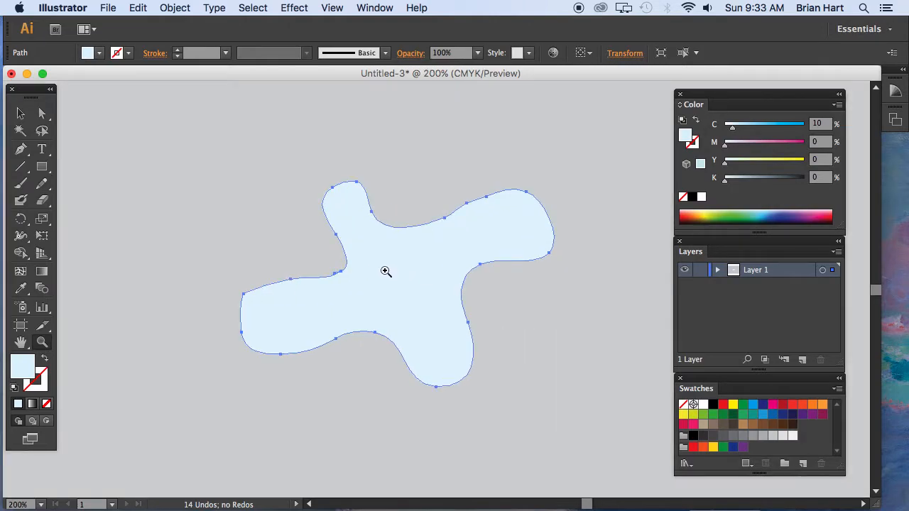
pyautogui.click(355, 270)
pyautogui.click(414, 310)
pyautogui.click(487, 339)
pyautogui.click(475, 309)
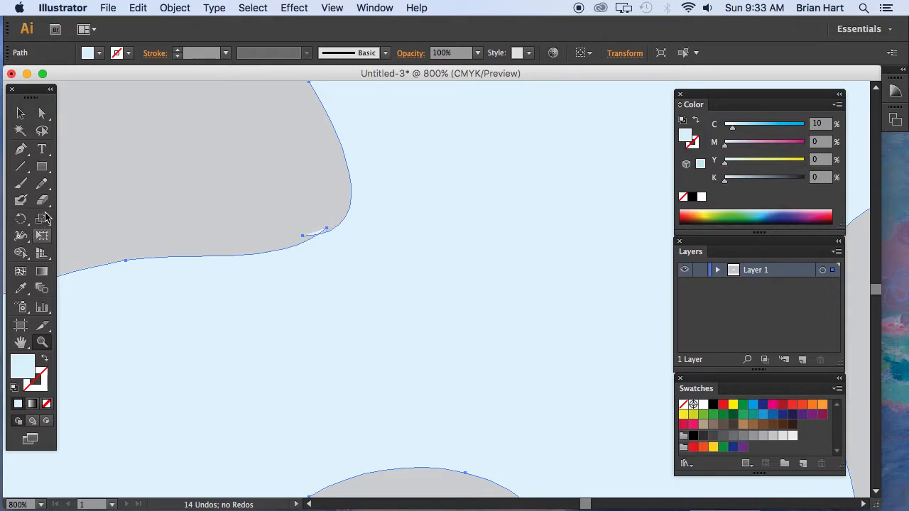
pyautogui.click(42, 184)
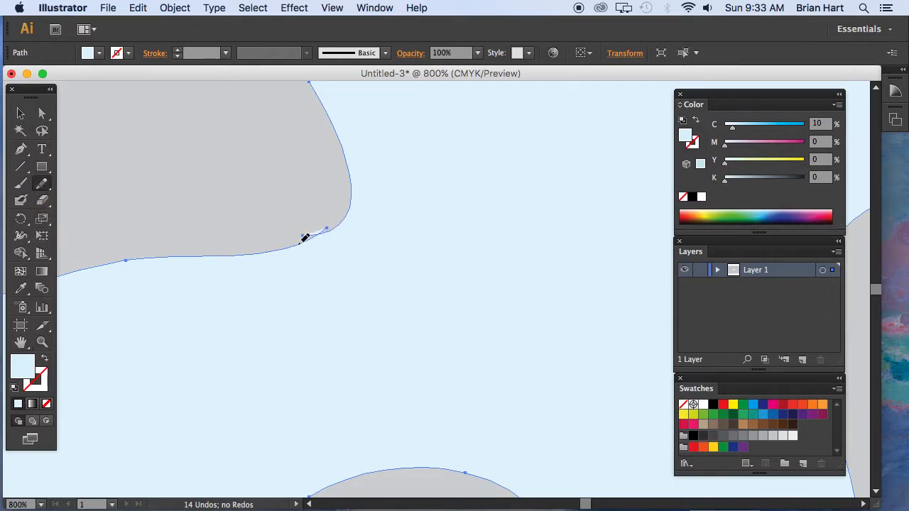
pyautogui.moveTo(311, 236); pyautogui.dragTo(346, 217)
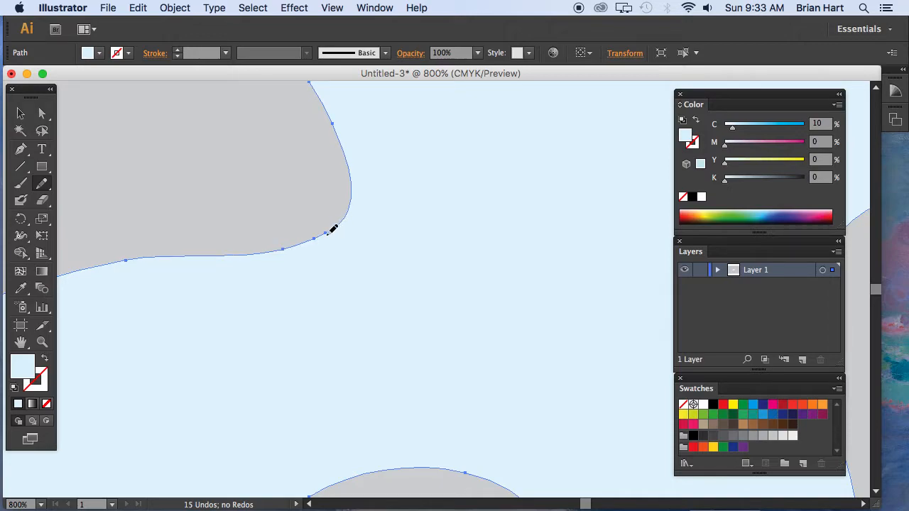
# - Zoom out to 100% and examine the whole splat outline on the gray rectangle
pyautogui.press('z')
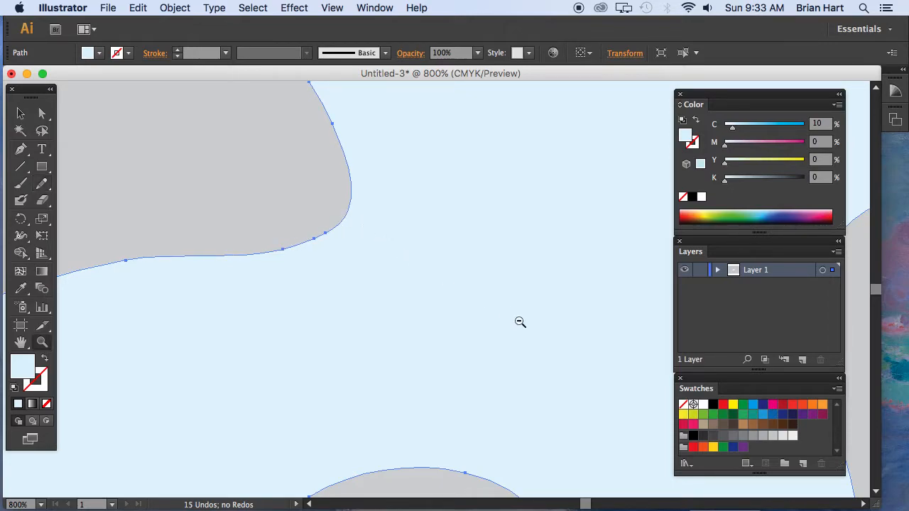
pyautogui.keyDown('alt'); pyautogui.click(519, 320); pyautogui.keyUp('alt')
pyautogui.keyDown('alt'); pyautogui.click(505, 272); pyautogui.keyUp('alt')
pyautogui.keyDown('alt'); pyautogui.click(505, 271); pyautogui.keyUp('alt')
pyautogui.keyDown('alt'); pyautogui.click(506, 270); pyautogui.keyUp('alt')
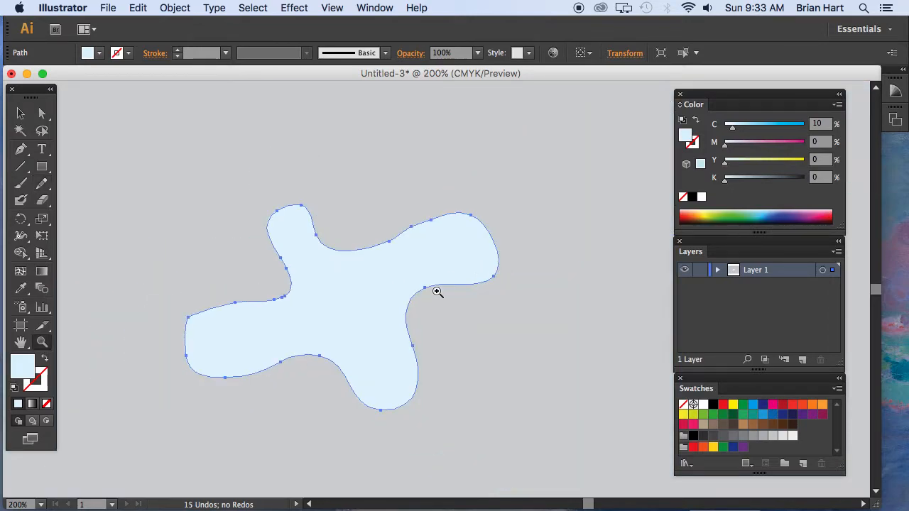
pyautogui.keyDown('alt'); pyautogui.click(459, 314); pyautogui.keyUp('alt')
pyautogui.moveTo(406, 291); pyautogui.dragTo(365, 282)
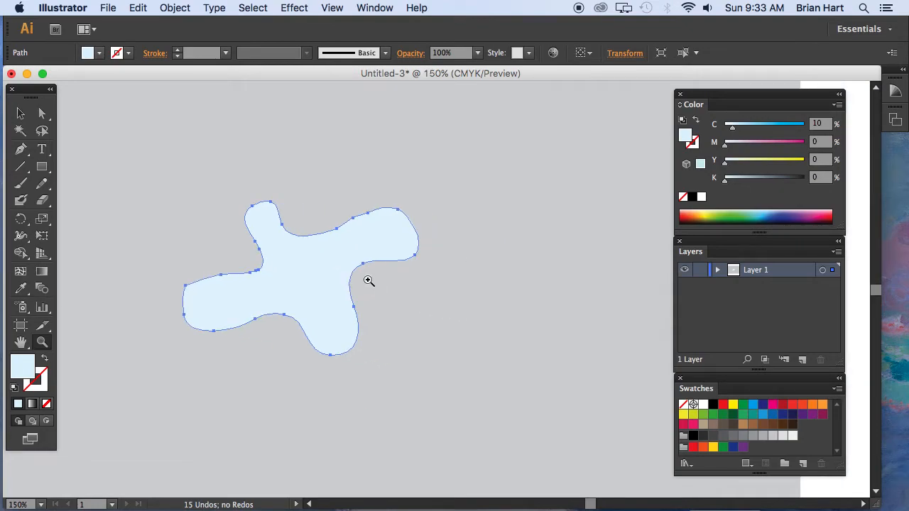
pyautogui.keyDown('alt'); pyautogui.click(386, 281); pyautogui.keyUp('alt')
pyautogui.moveTo(419, 301); pyautogui.dragTo(380, 294)
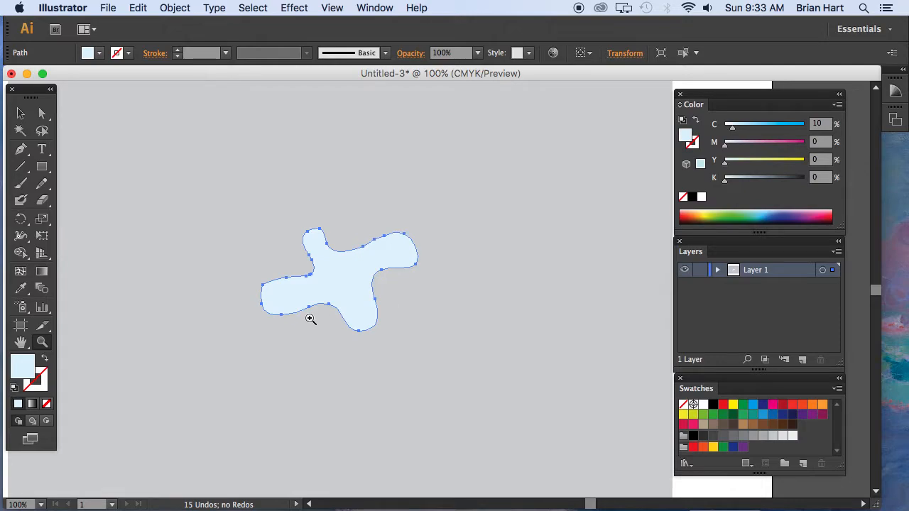
# - Create an offset path of 0.15 in with miter joins around the pale blue splat
pyautogui.click(21, 113)
pyautogui.click(91, 147)
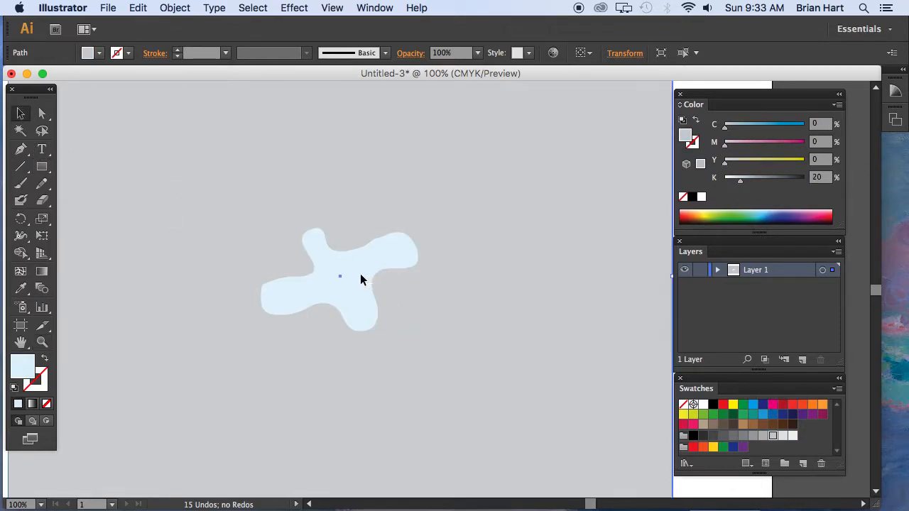
pyautogui.click(360, 279)
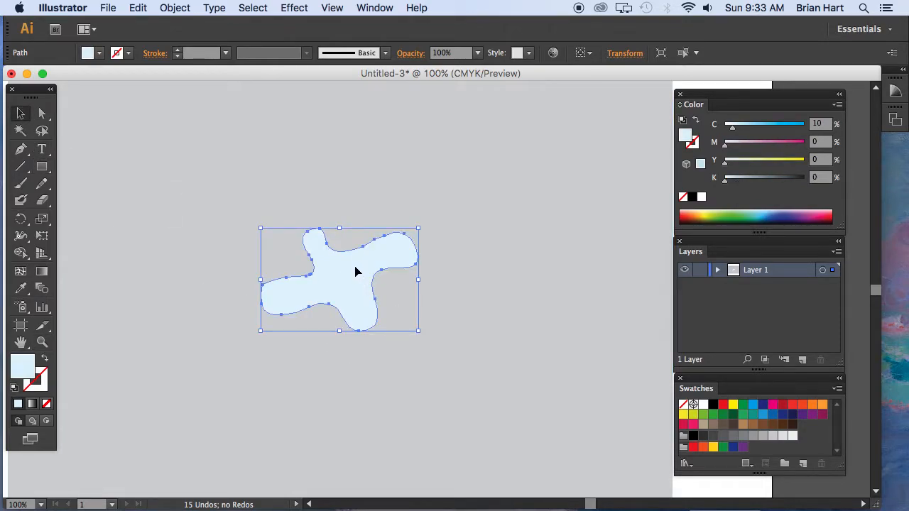
pyautogui.click(175, 7)
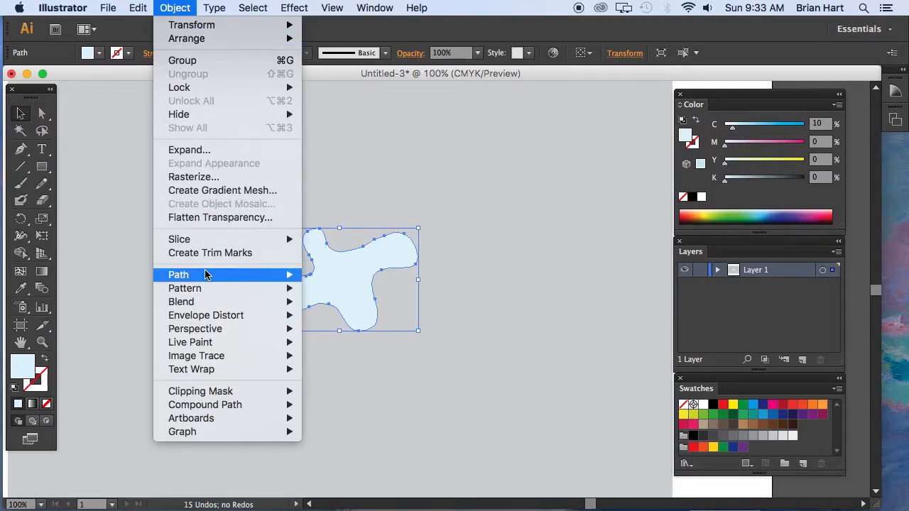
pyautogui.moveTo(205, 275)
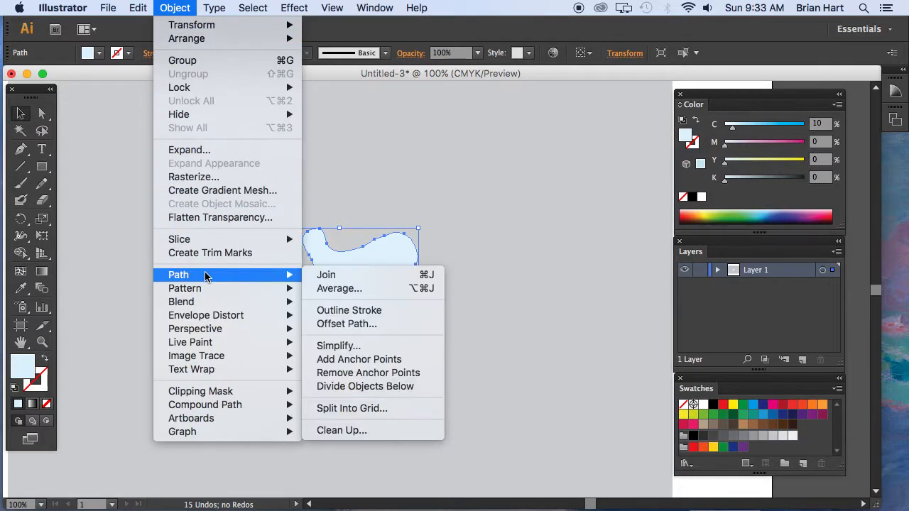
pyautogui.click(338, 324)
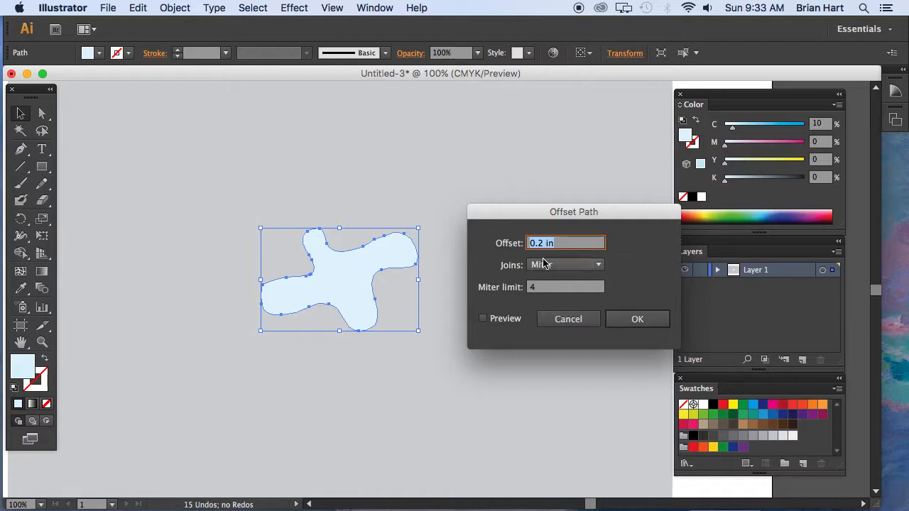
pyautogui.click(483, 319)
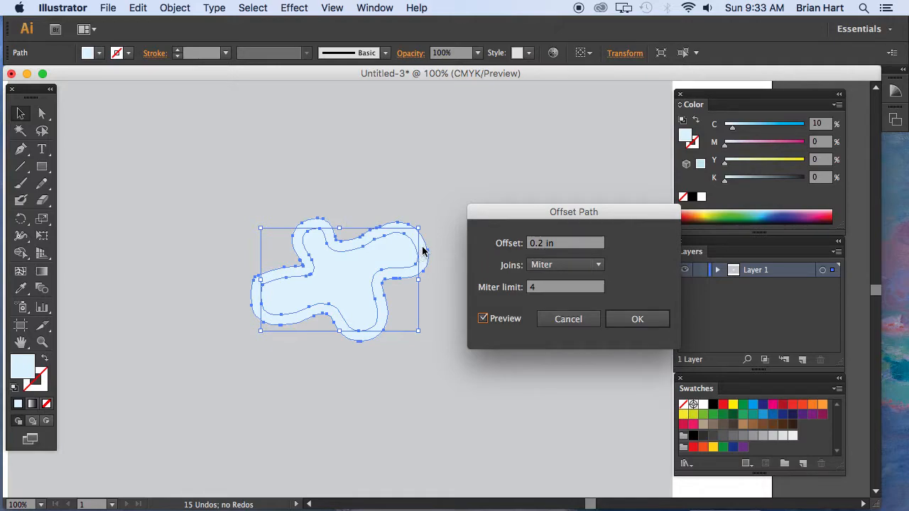
pyautogui.doubleClick(543, 244)
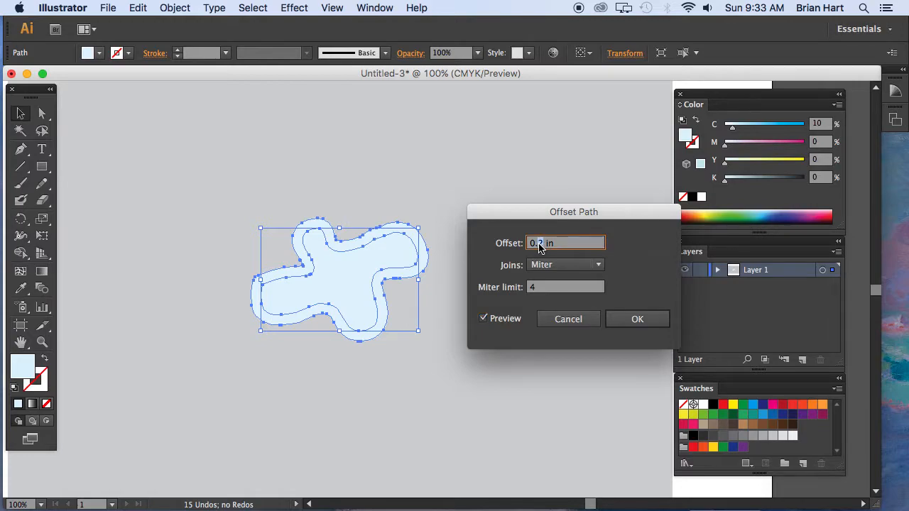
pyautogui.write('0.15')
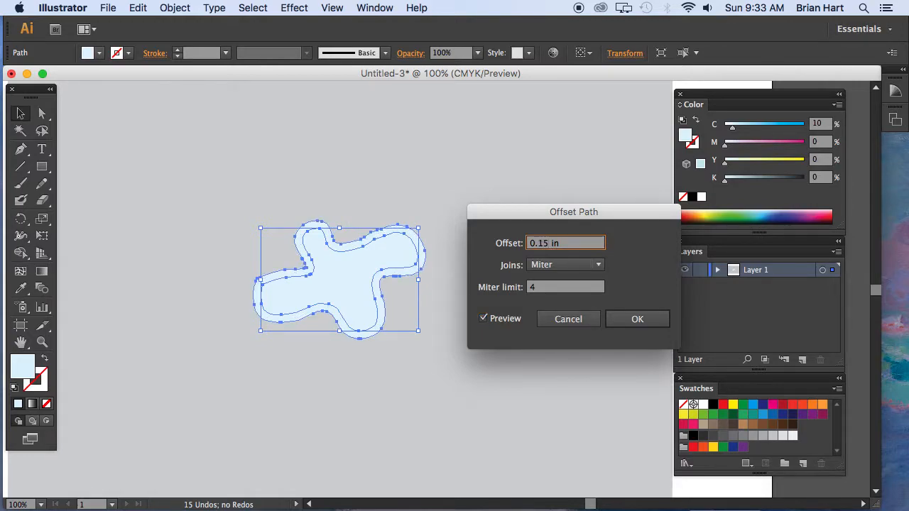
pyautogui.press('Return')
# - Set the offset shape's fill to 30% cyan and deselect everything
pyautogui.click(747, 126)
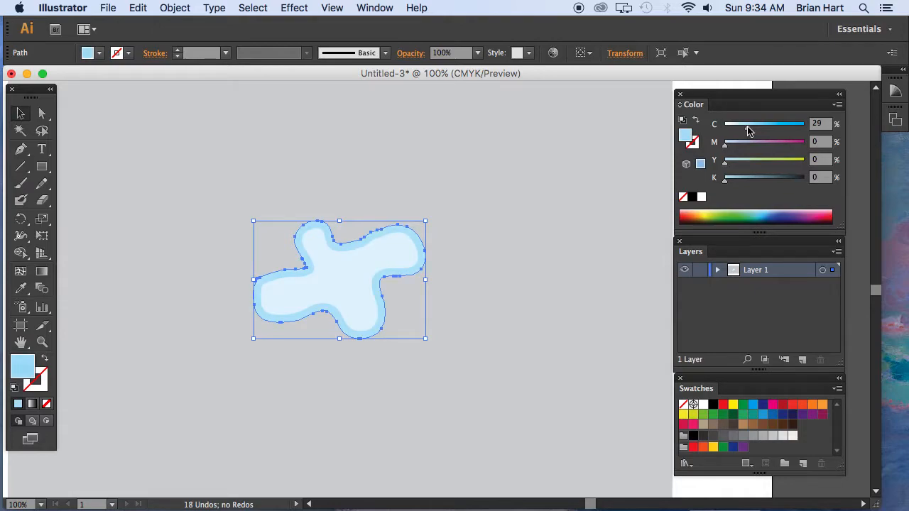
pyautogui.click(747, 130)
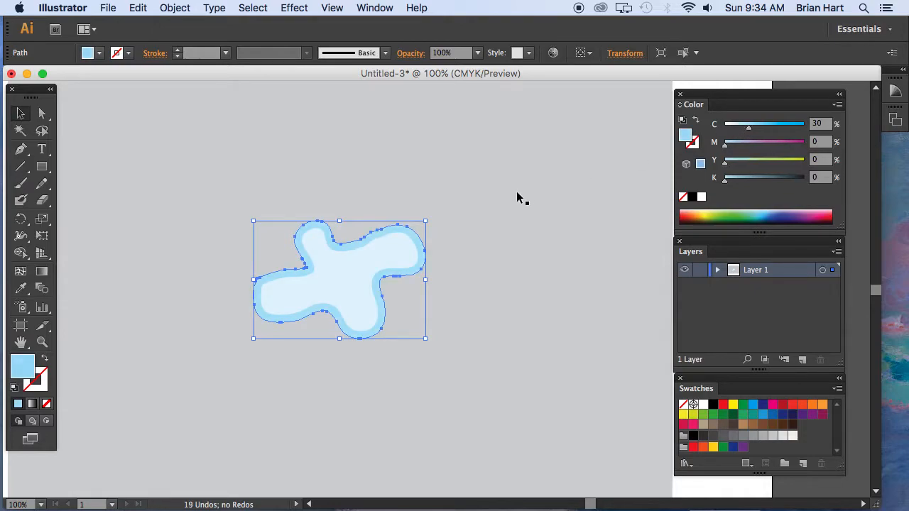
pyautogui.click(461, 242)
pyautogui.press('z')
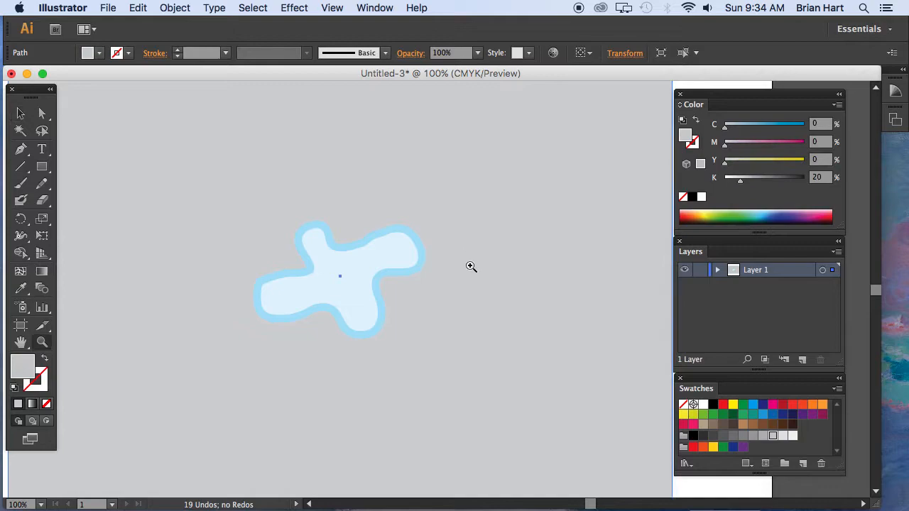
pyautogui.keyDown('alt'); pyautogui.click(453, 332); pyautogui.keyUp('alt')
pyautogui.click(20, 114)
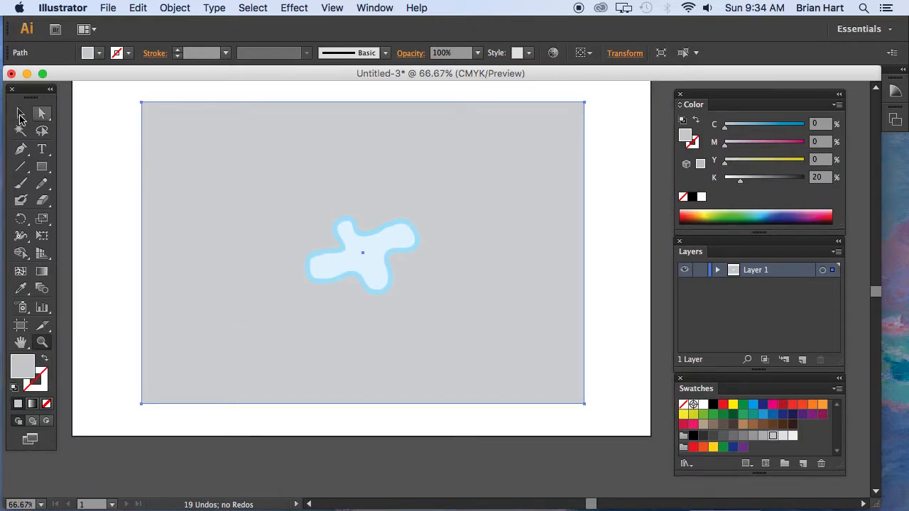
pyautogui.click(108, 149)
# - Load the outer splat's fill as the current color and, with nothing selected, set it to 49% cyan and 10% black
pyautogui.click(42, 342)
pyautogui.click(388, 261)
pyautogui.click(444, 283)
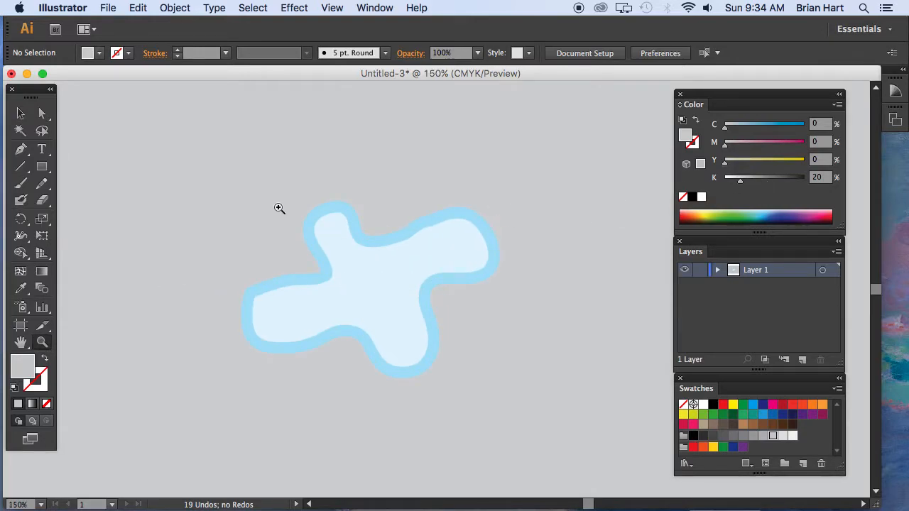
pyautogui.click(42, 114)
pyautogui.click(442, 225)
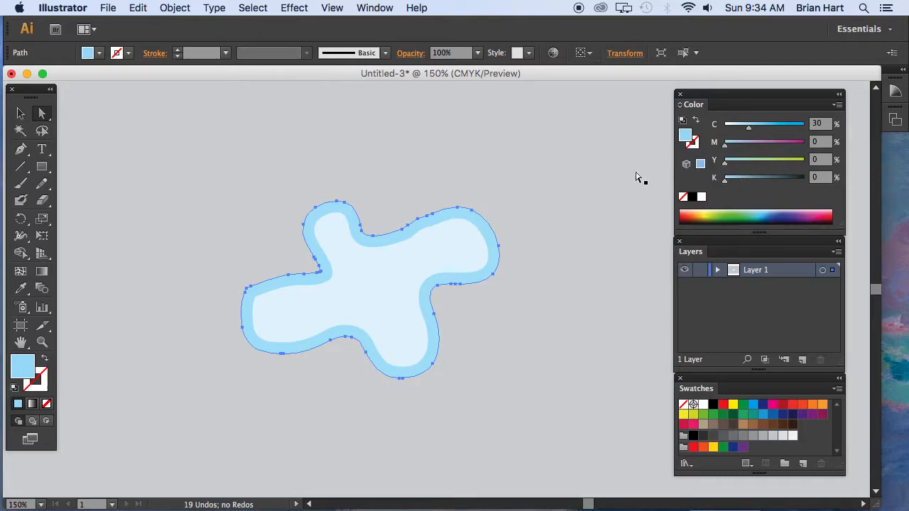
pyautogui.press('super+shift+a')
pyautogui.click(486, 237)
pyautogui.press('super+shift+a')
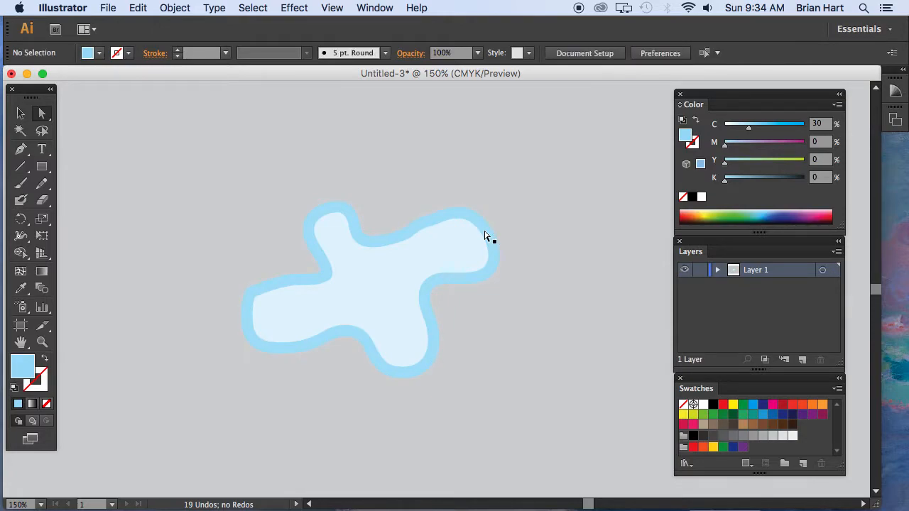
pyautogui.moveTo(749, 128); pyautogui.dragTo(765, 126)
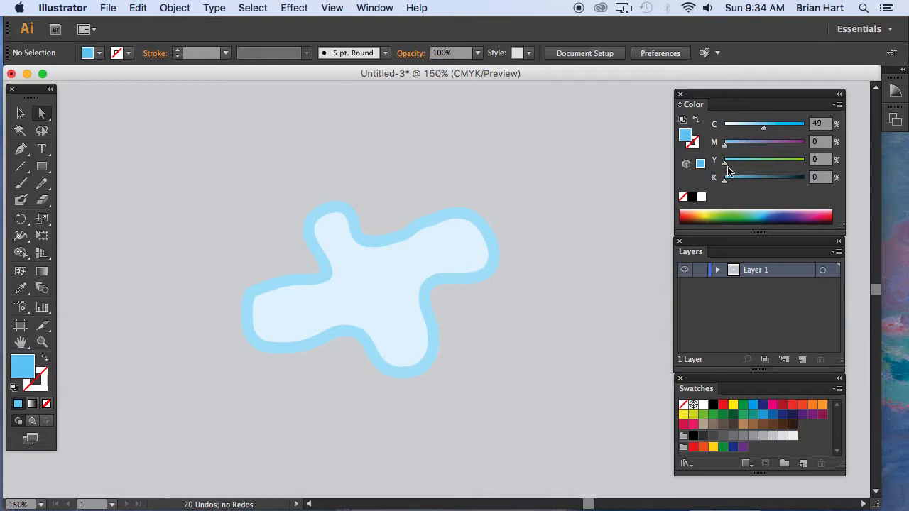
pyautogui.moveTo(725, 181); pyautogui.dragTo(732, 180)
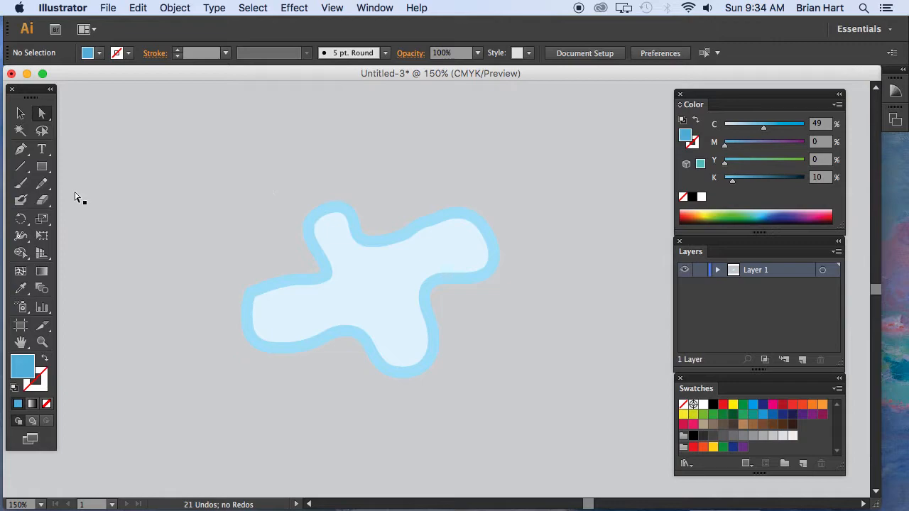
# - Draw a larger closed blue shape freehand around both splat shapes with the Pencil tool
pyautogui.click(42, 184)
pyautogui.moveTo(302, 260)
pyautogui.mouseDown()
pyautogui.moveTo(302, 208)
pyautogui.moveTo(323, 192)
pyautogui.moveTo(347, 189)
pyautogui.moveTo(389, 219)
pyautogui.moveTo(482, 199)
pyautogui.moveTo(519, 227)
pyautogui.moveTo(522, 272)
pyautogui.moveTo(492, 294)
pyautogui.moveTo(456, 299)
pyautogui.moveTo(451, 365)
pyautogui.moveTo(431, 397)
pyautogui.moveTo(379, 391)
pyautogui.moveTo(332, 357)
pyautogui.moveTo(264, 373)
pyautogui.moveTo(219, 306)
pyautogui.moveTo(224, 283)
pyautogui.moveTo(310, 250)
pyautogui.mouseUp()
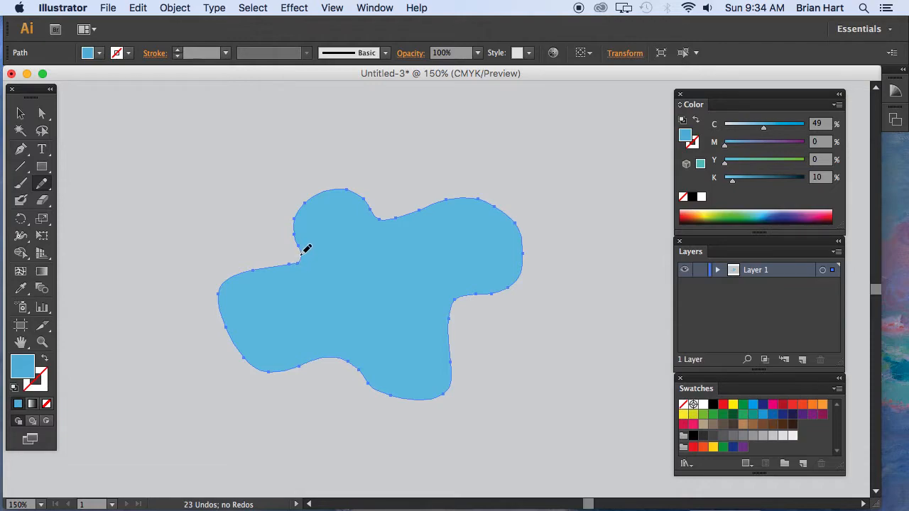
pyautogui.click(21, 114)
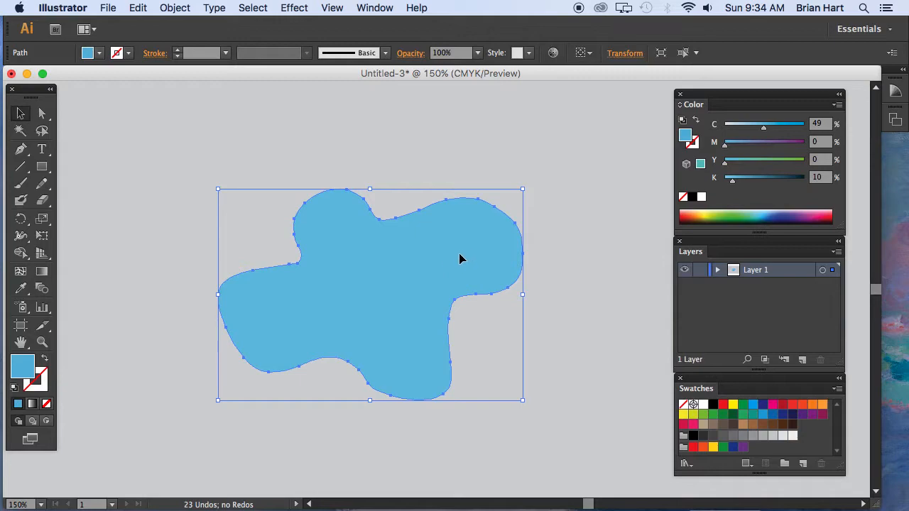
# - Delete the large blue freehand shape that covers the splat
pyautogui.press('z')
pyautogui.keyDown('alt'); pyautogui.click(463, 315); pyautogui.keyUp('alt')
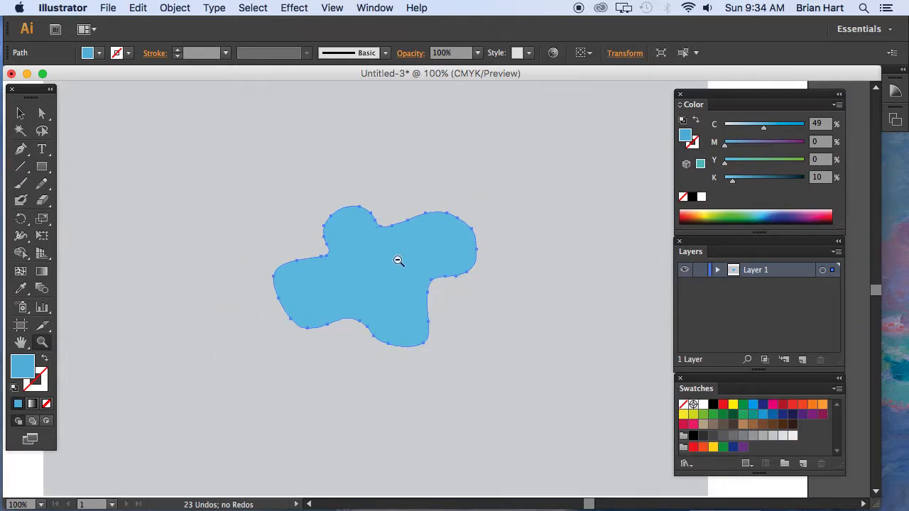
pyautogui.keyDown('alt'); pyautogui.click(439, 312); pyautogui.keyUp('alt')
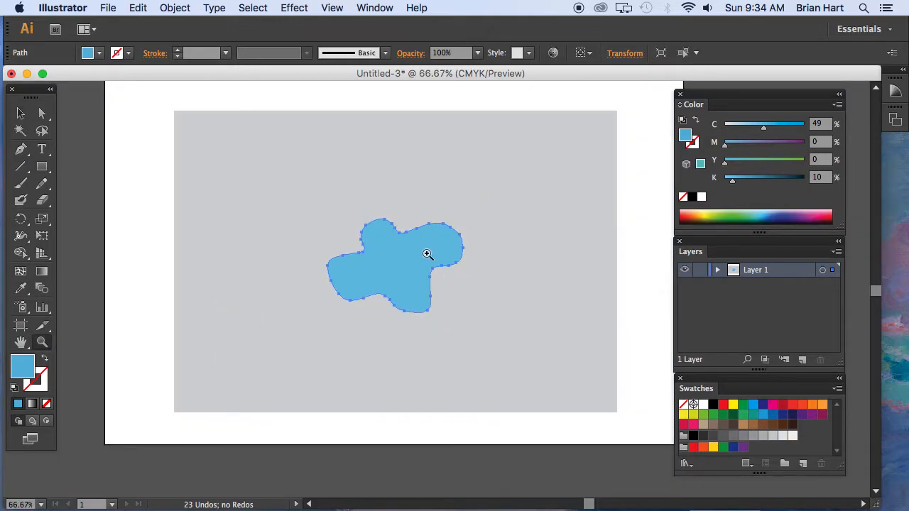
pyautogui.click(21, 114)
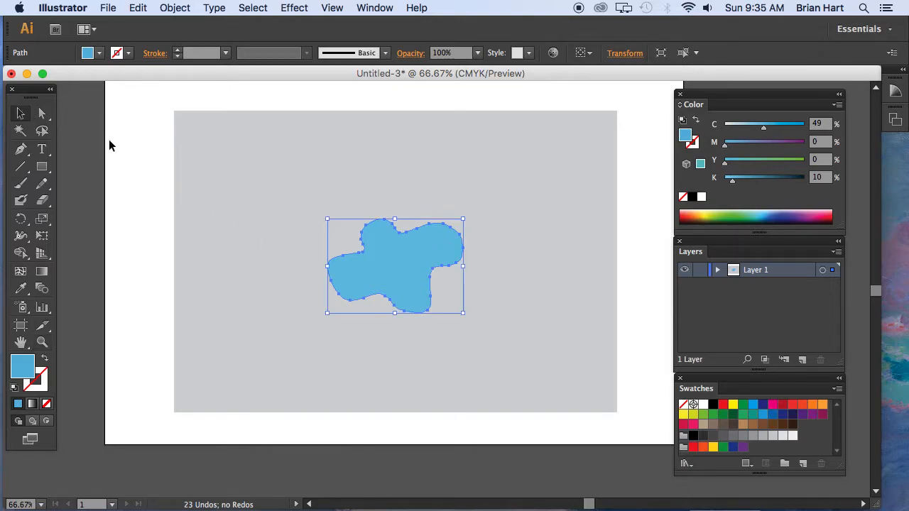
pyautogui.click(310, 234)
pyautogui.click(385, 257)
pyautogui.press('Delete')
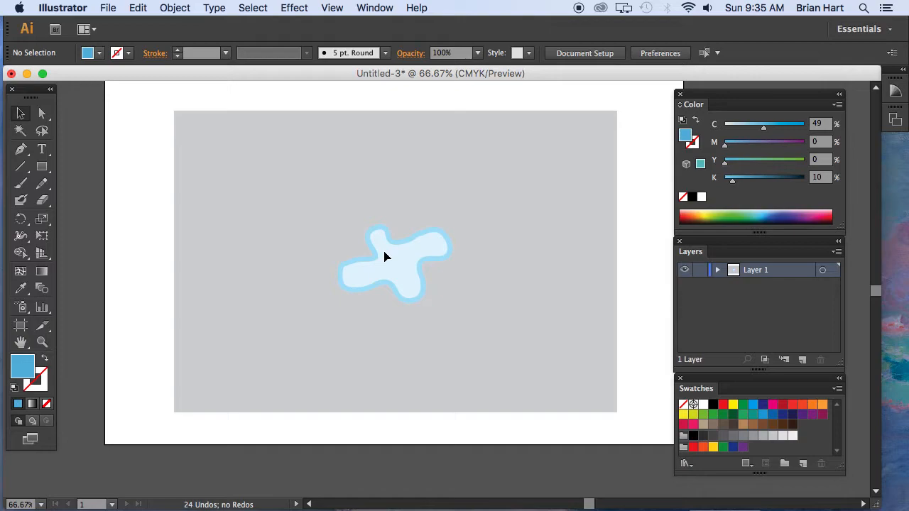
# - Undo the last deletion, draw an even larger closed blob around the restored blue shape with the Pencil tool, and deselect it
pyautogui.press('super+z')
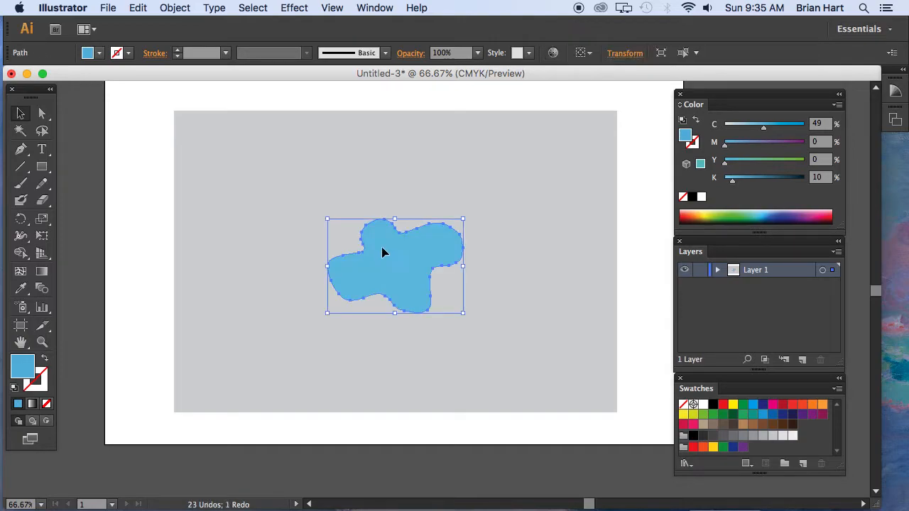
pyautogui.click(163, 195)
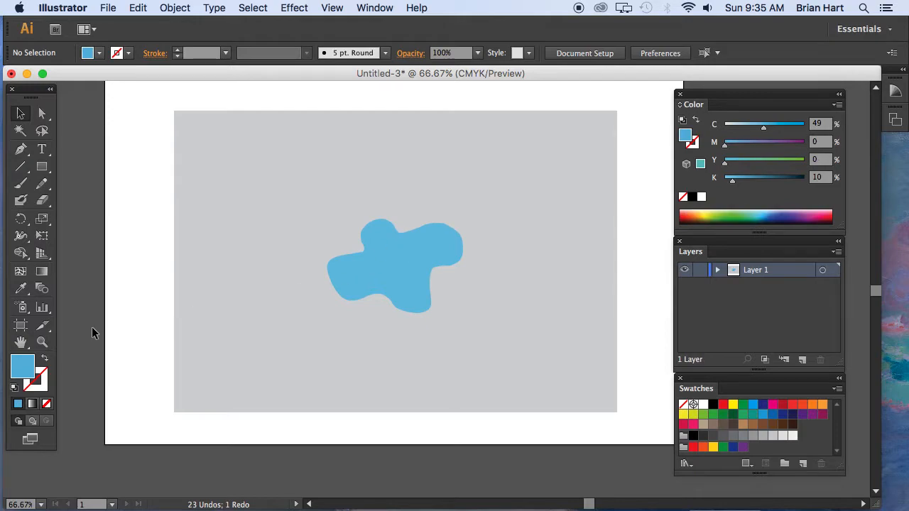
pyautogui.click(42, 183)
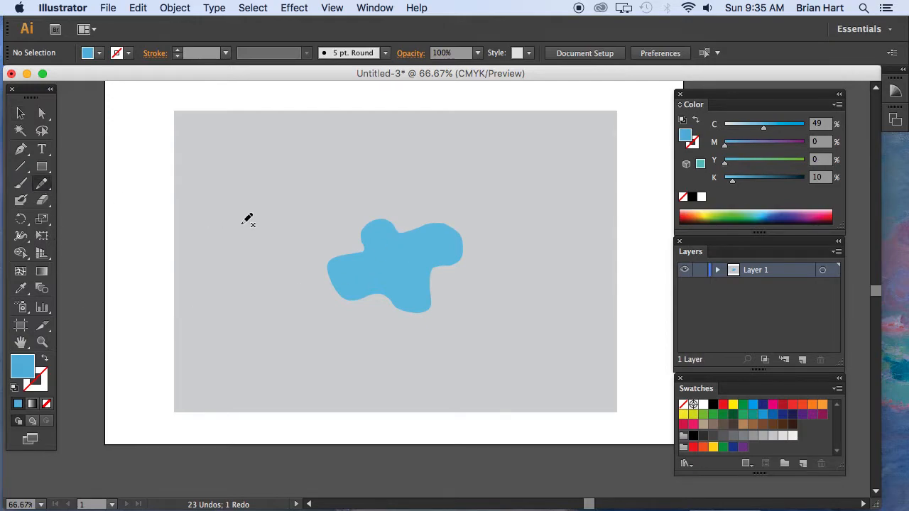
pyautogui.moveTo(354, 248)
pyautogui.mouseDown()
pyautogui.moveTo(353, 220)
pyautogui.moveTo(371, 210)
pyautogui.moveTo(407, 222)
pyautogui.moveTo(439, 215)
pyautogui.moveTo(472, 233)
pyautogui.moveTo(477, 251)
pyautogui.moveTo(442, 284)
pyautogui.moveTo(430, 324)
pyautogui.moveTo(323, 298)
pyautogui.moveTo(318, 262)
pyautogui.moveTo(353, 250)
pyautogui.mouseUp()
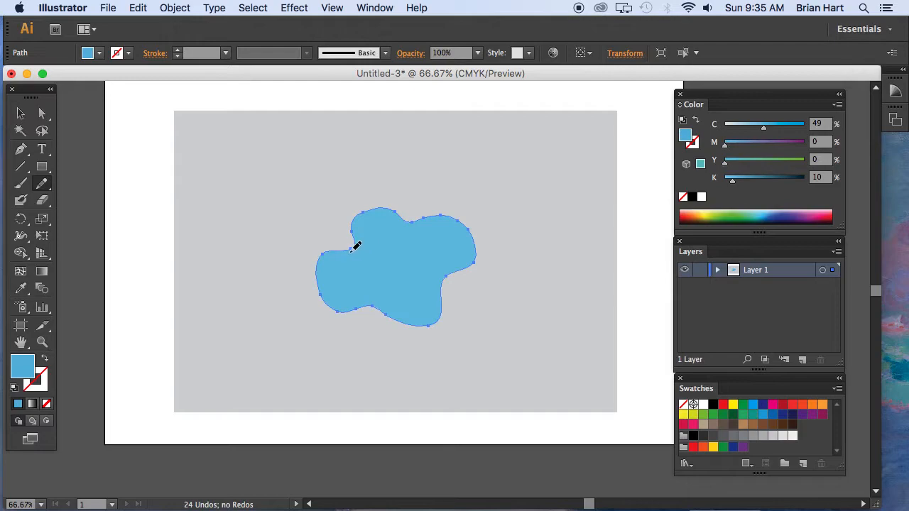
pyautogui.click(21, 114)
pyautogui.click(122, 157)
# - Close the small gap in the outermost blob's upper-left notch by redrawing that edge with the Pencil tool, and deselect the shape
pyautogui.click(42, 341)
pyautogui.moveTo(332, 221); pyautogui.dragTo(388, 297)
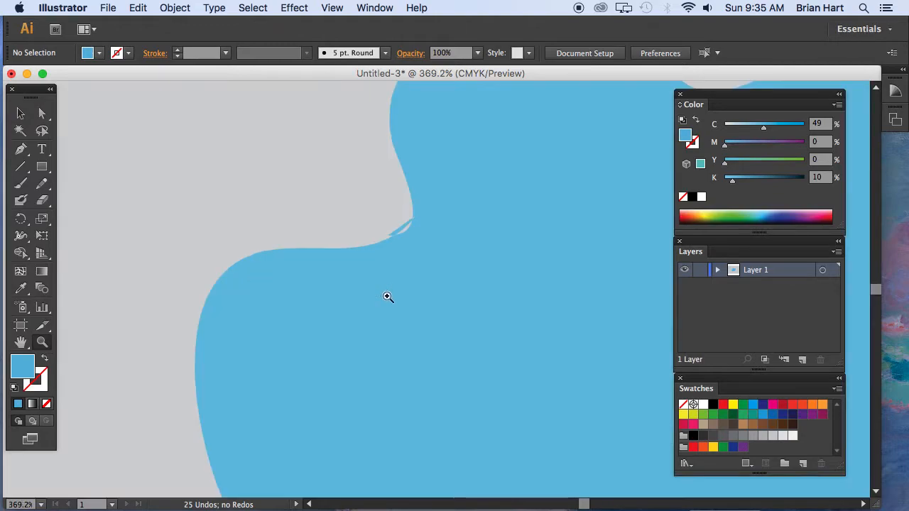
pyautogui.click(42, 114)
pyautogui.click(339, 349)
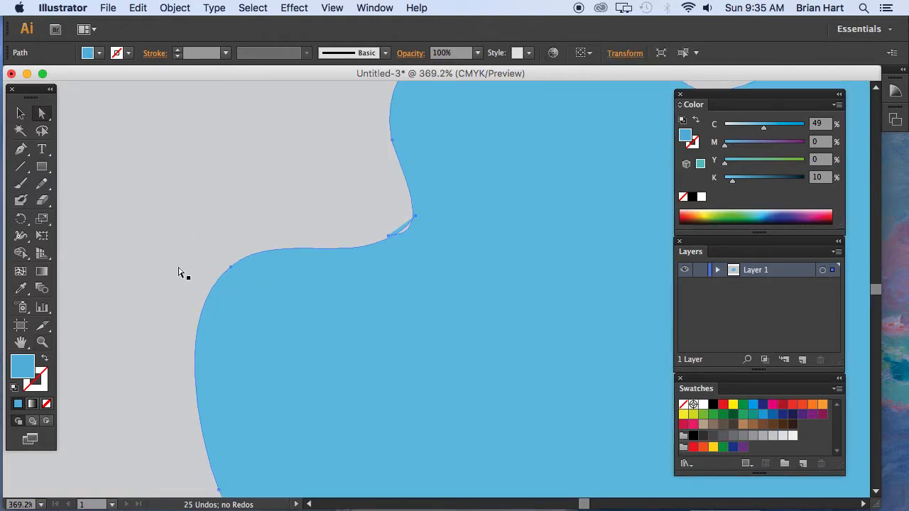
pyautogui.click(42, 185)
pyautogui.moveTo(392, 235); pyautogui.dragTo(419, 203)
pyautogui.click(27, 115)
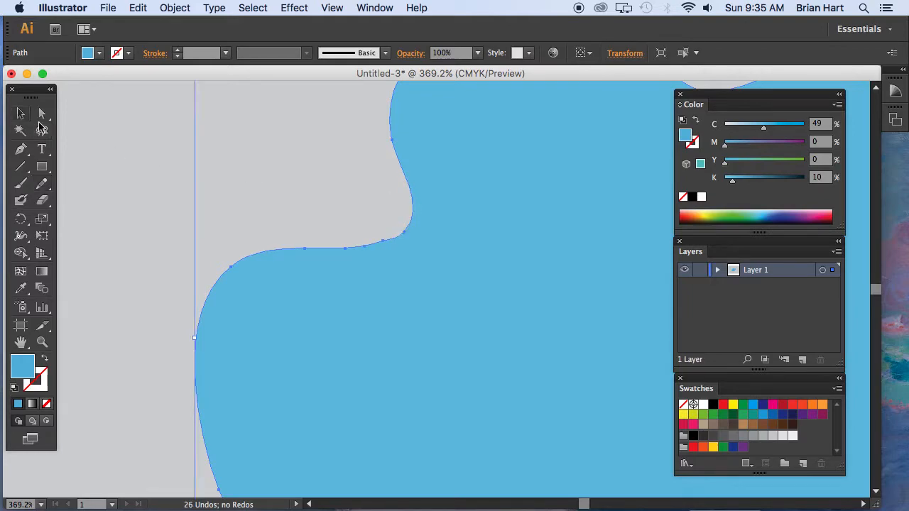
pyautogui.press('z')
pyautogui.keyDown('alt'); pyautogui.click(453, 317); pyautogui.keyUp('alt')
pyautogui.keyDown('alt'); pyautogui.click(504, 312); pyautogui.keyUp('alt')
pyautogui.keyDown('alt'); pyautogui.click(502, 311); pyautogui.keyUp('alt')
pyautogui.keyDown('alt'); pyautogui.click(497, 306); pyautogui.keyUp('alt')
pyautogui.keyDown('alt'); pyautogui.click(493, 302); pyautogui.keyUp('alt')
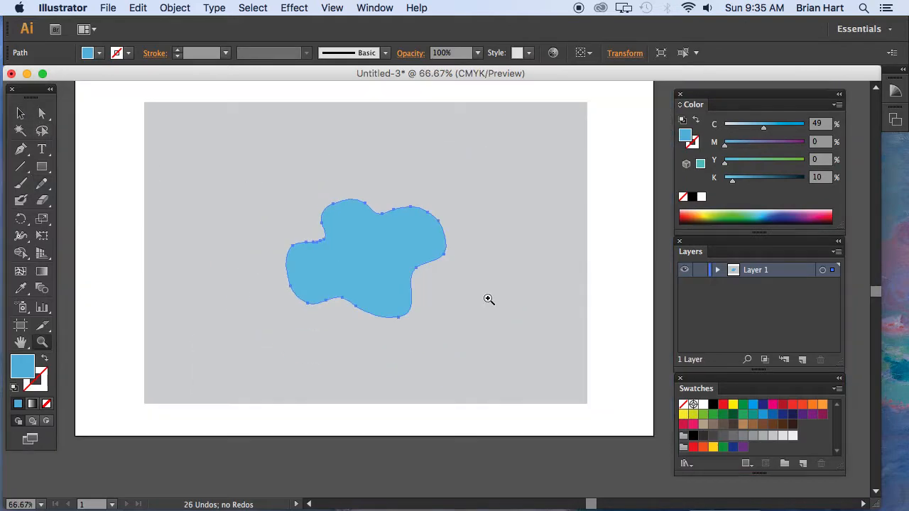
pyautogui.click(20, 114)
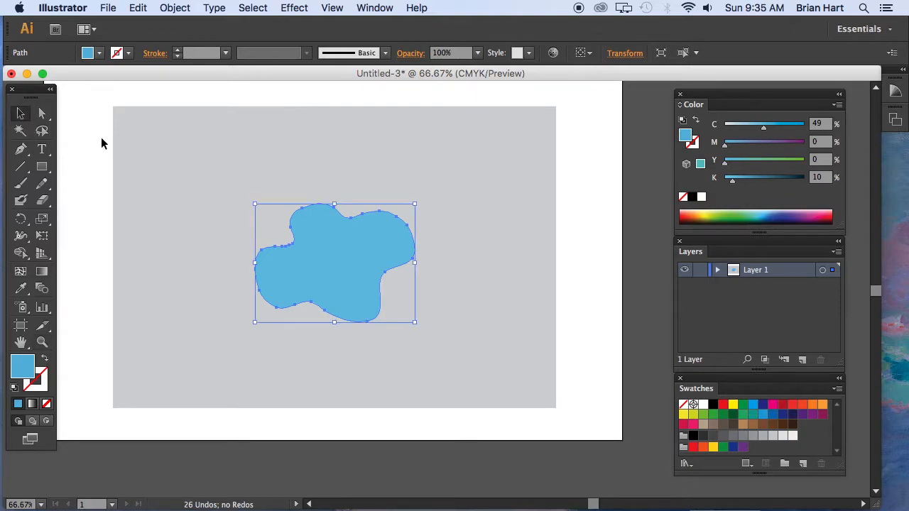
pyautogui.click(139, 115)
# - Select the gray rectangle together with all nested splat shapes and split them with Pathfinder Divide
pyautogui.click(375, 8)
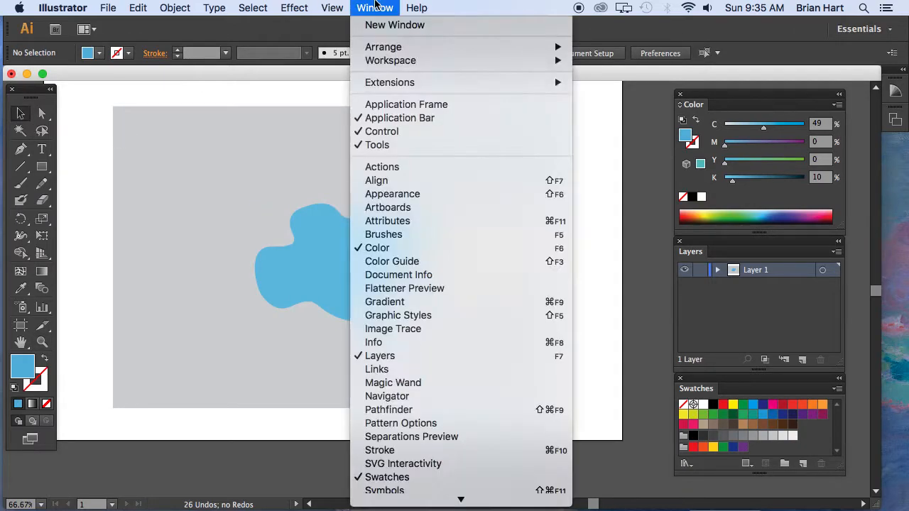
pyautogui.click(406, 410)
pyautogui.moveTo(648, 422); pyautogui.dragTo(610, 145)
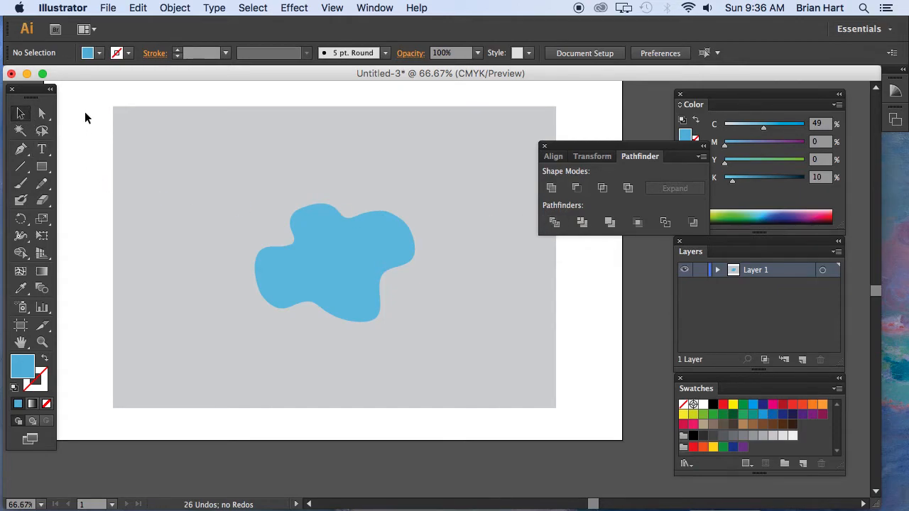
pyautogui.moveTo(92, 96); pyautogui.dragTo(105, 134)
pyautogui.moveTo(87, 93); pyautogui.dragTo(585, 421)
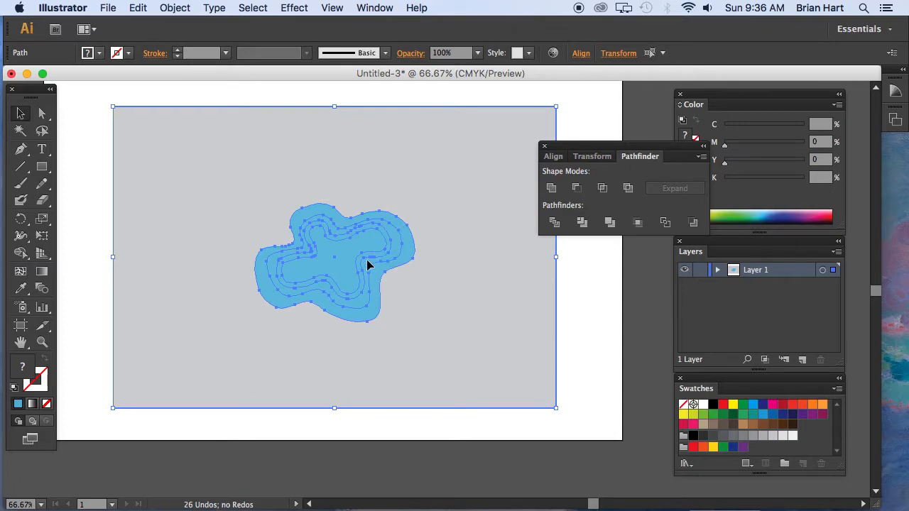
pyautogui.click(554, 225)
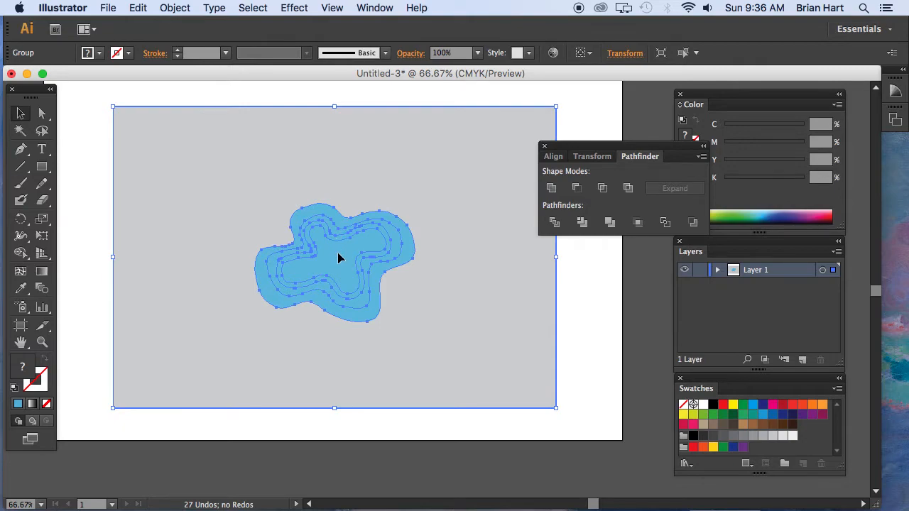
# - Ungroup the divided artwork and deselect everything
pyautogui.click(21, 114)
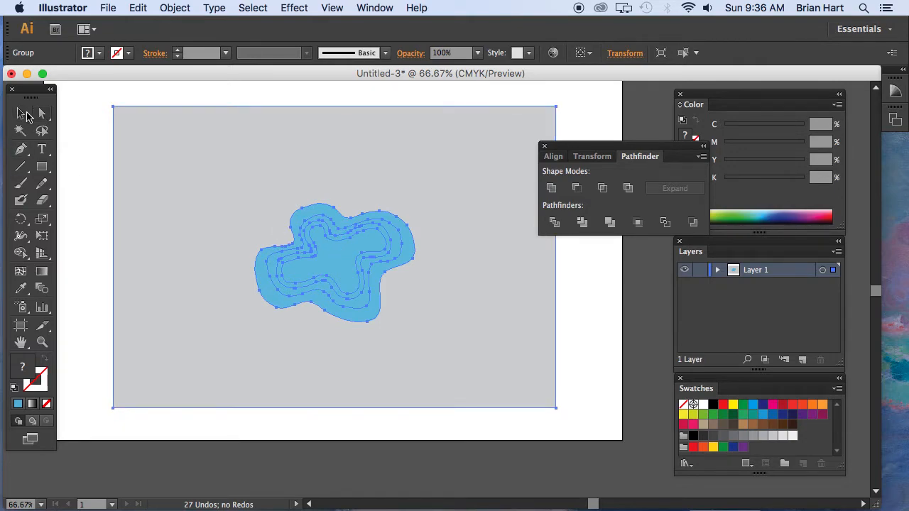
pyautogui.click(84, 128)
pyautogui.click(213, 166)
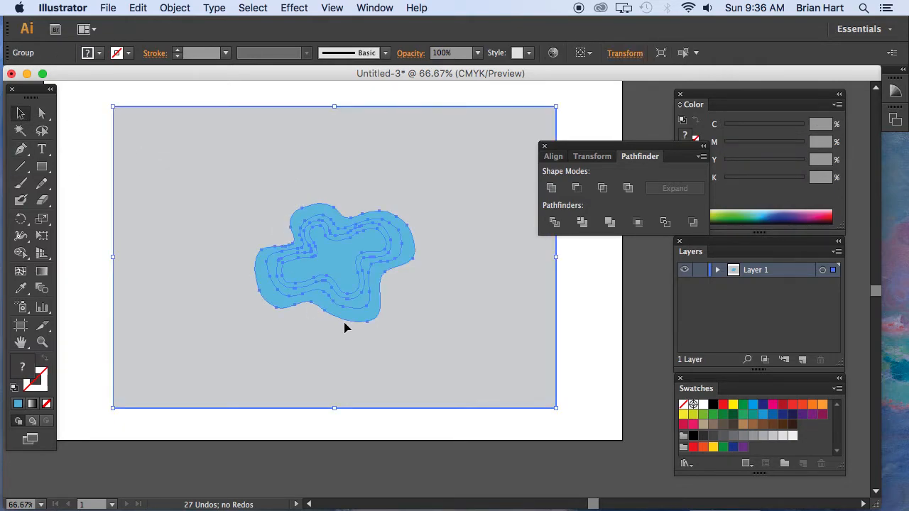
pyautogui.click(175, 7)
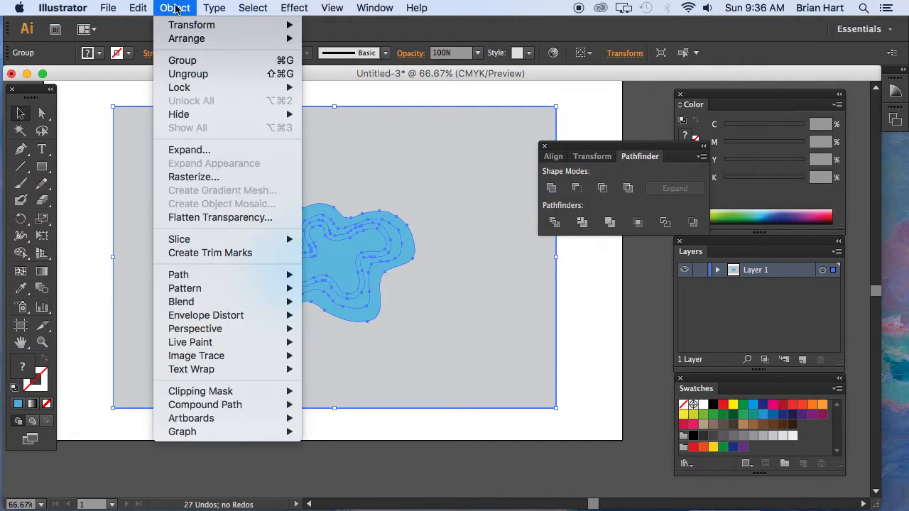
pyautogui.click(180, 75)
pyautogui.click(91, 127)
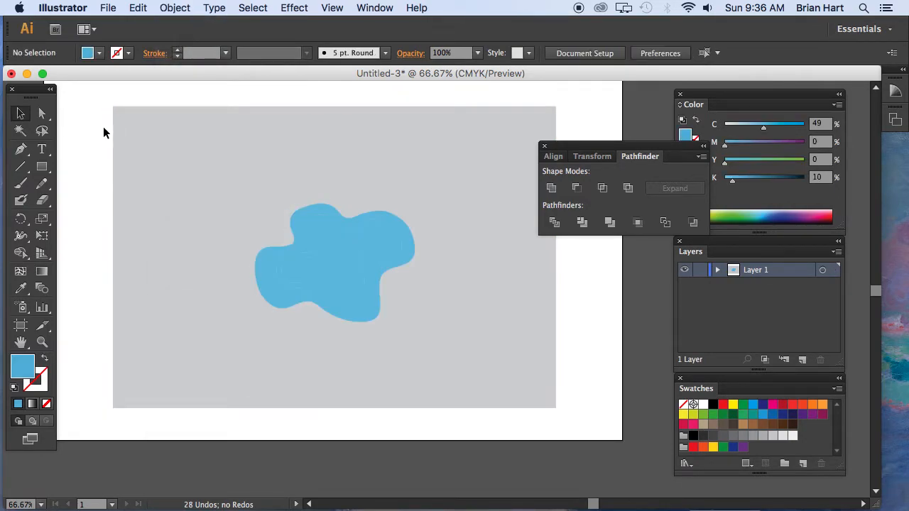
# - Try deleting the innermost splat piece to check the division, and undo the deletion
pyautogui.click(349, 265)
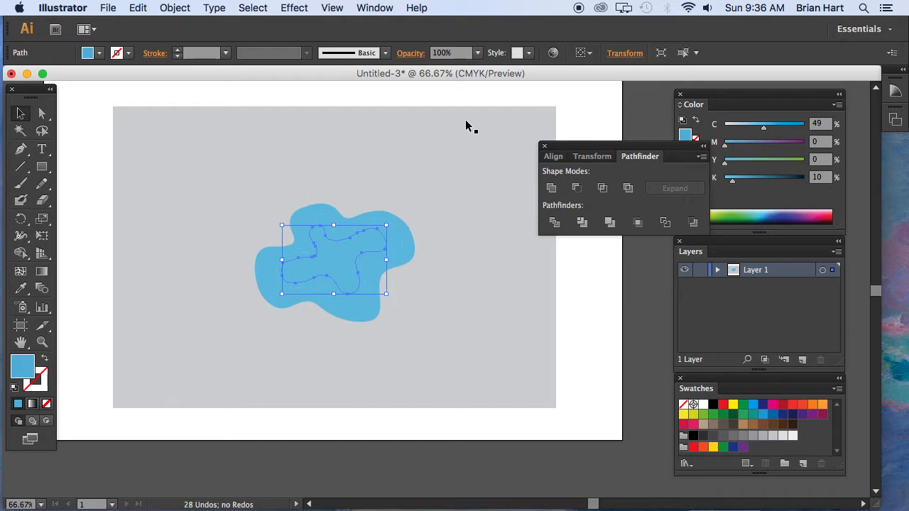
pyautogui.press('Delete')
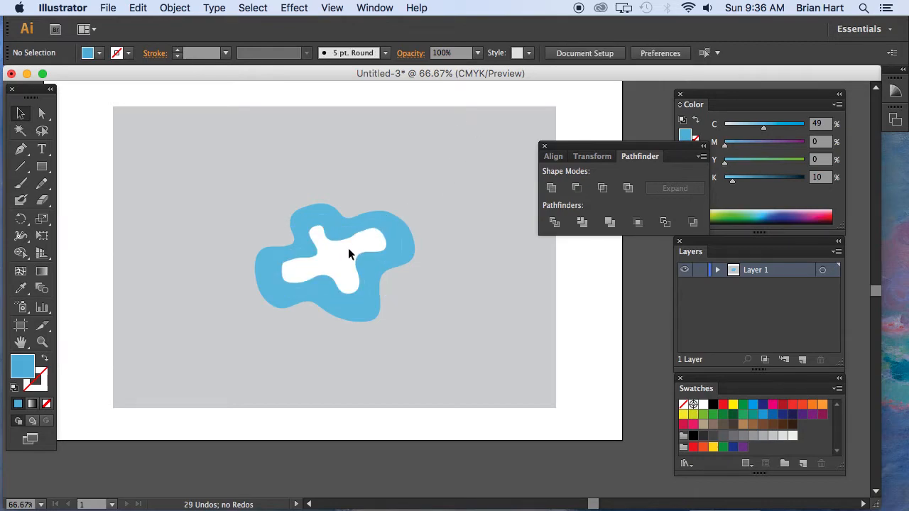
pyautogui.press('super+z')
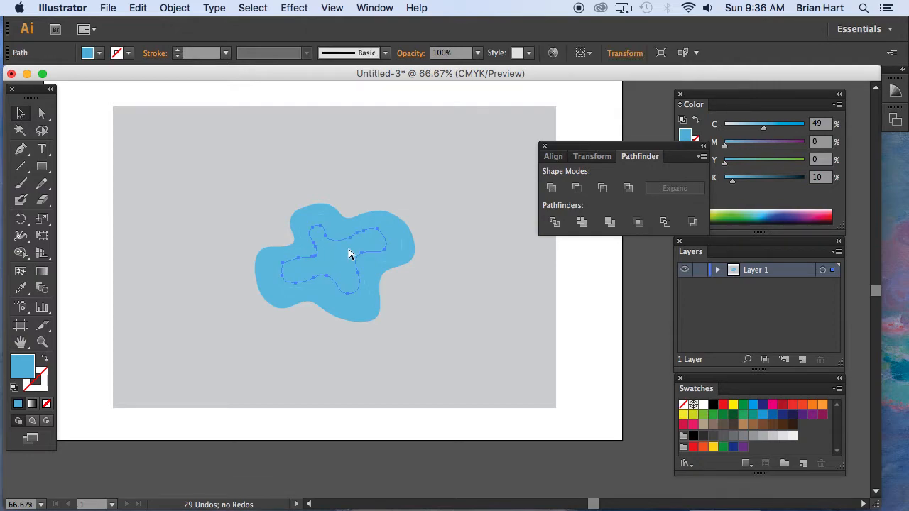
pyautogui.click(99, 234)
# - Select the innermost splat piece and lighten its fill to 16% cyan
pyautogui.click(42, 341)
pyautogui.moveTo(237, 188); pyautogui.dragTo(475, 341)
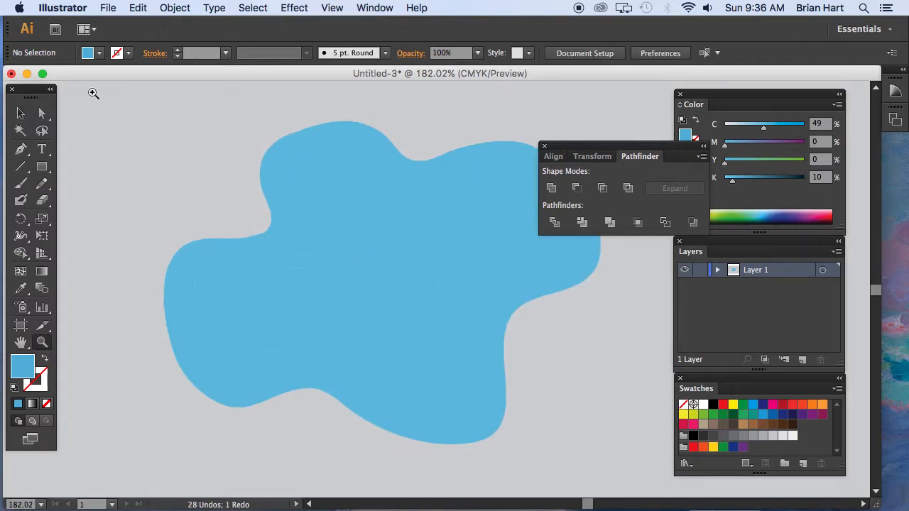
pyautogui.click(22, 113)
pyautogui.hscroll(5, 339, 184)
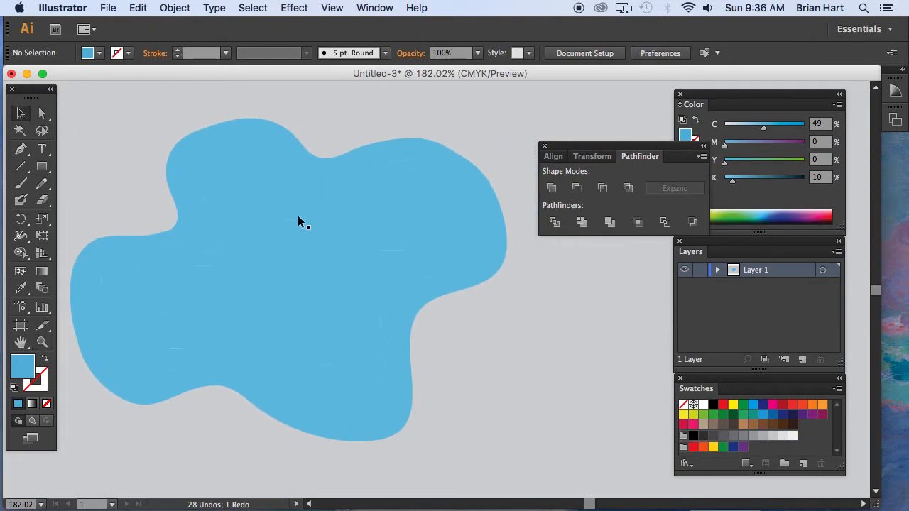
pyautogui.click(291, 283)
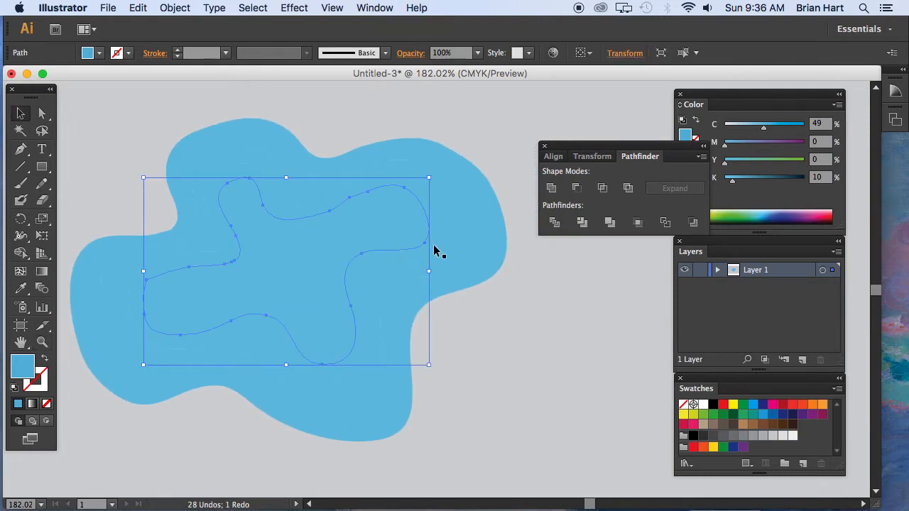
pyautogui.click(761, 132)
pyautogui.moveTo(762, 131); pyautogui.dragTo(738, 130)
# - Close Pathfinder, set the narrow ring around the center to 33% cyan, and set the innermost piece to 12% cyan
pyautogui.moveTo(602, 149); pyautogui.dragTo(547, 98)
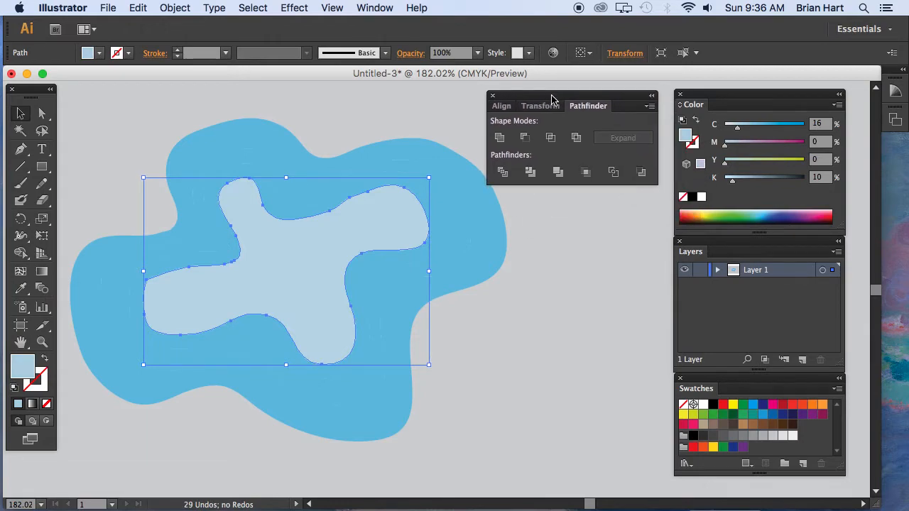
pyautogui.click(494, 97)
pyautogui.click(423, 203)
pyautogui.moveTo(764, 131); pyautogui.dragTo(751, 132)
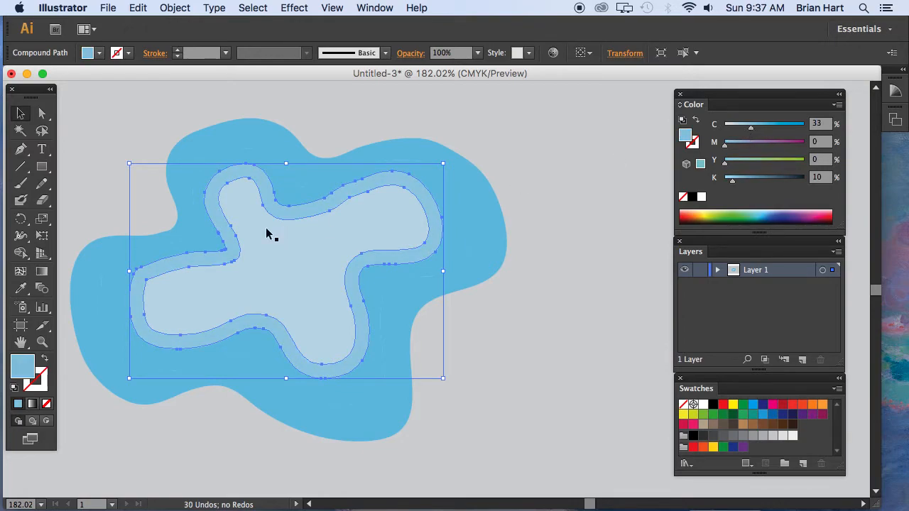
pyautogui.click(341, 231)
pyautogui.moveTo(737, 130); pyautogui.dragTo(736, 132)
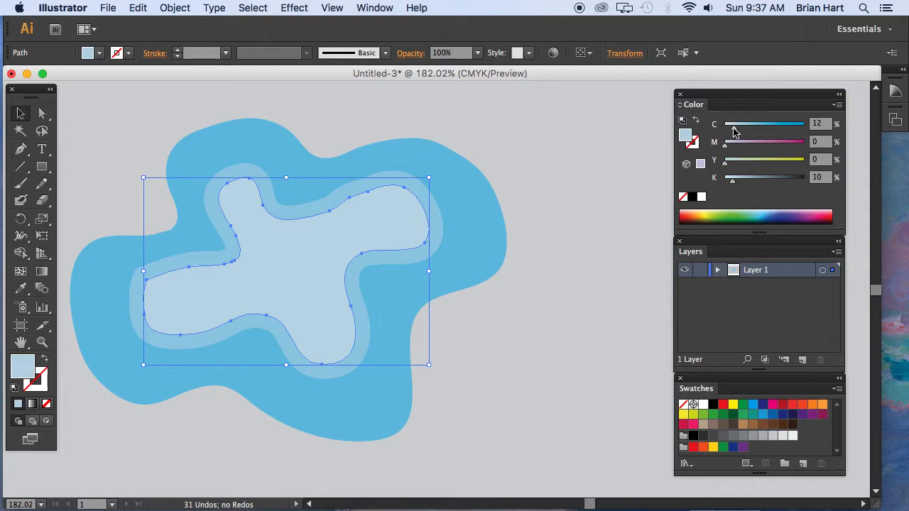
# - Darken the outermost ring by raising its cyan, and set the ring just inside it to 60% cyan
pyautogui.click(449, 213)
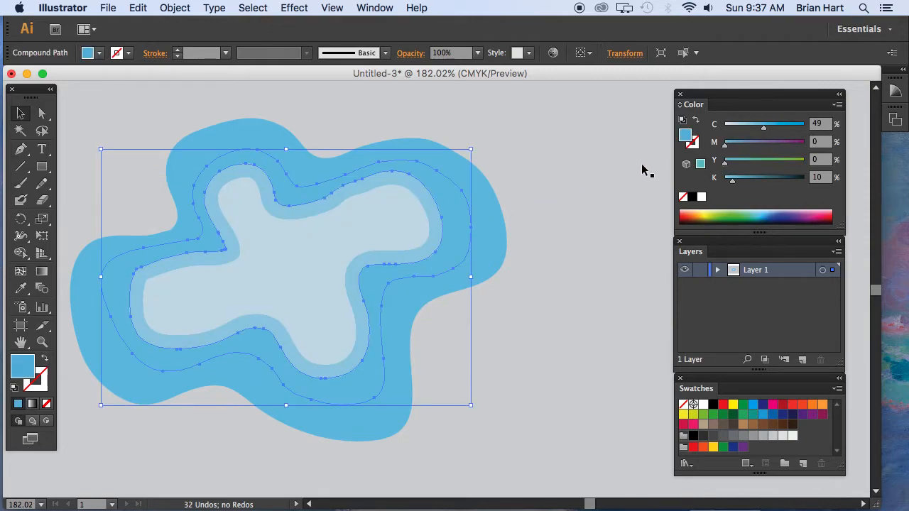
pyautogui.moveTo(773, 132); pyautogui.dragTo(781, 132)
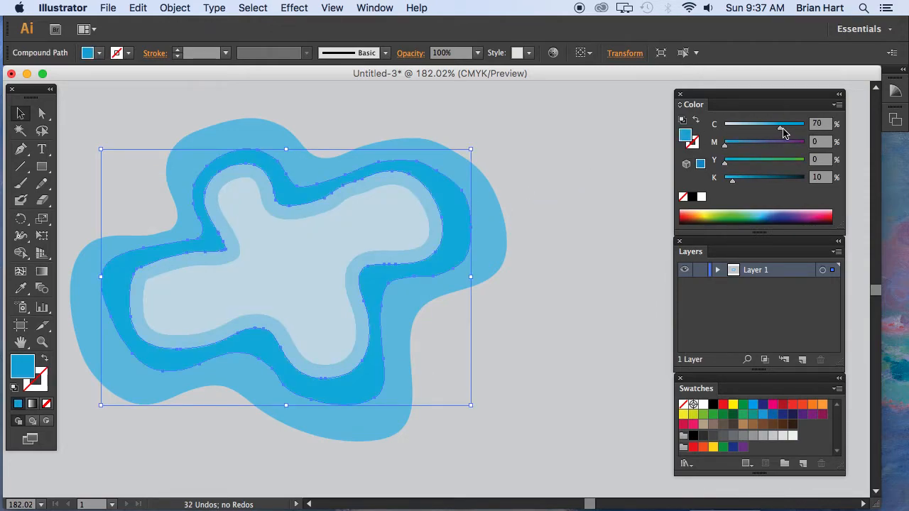
pyautogui.click(499, 241)
pyautogui.moveTo(763, 128); pyautogui.dragTo(799, 132)
pyautogui.click(455, 213)
pyautogui.moveTo(781, 131); pyautogui.dragTo(772, 131)
# - Deselect everything and examine the splat's color bands against the whole gray rectangle and up close
pyautogui.press('z')
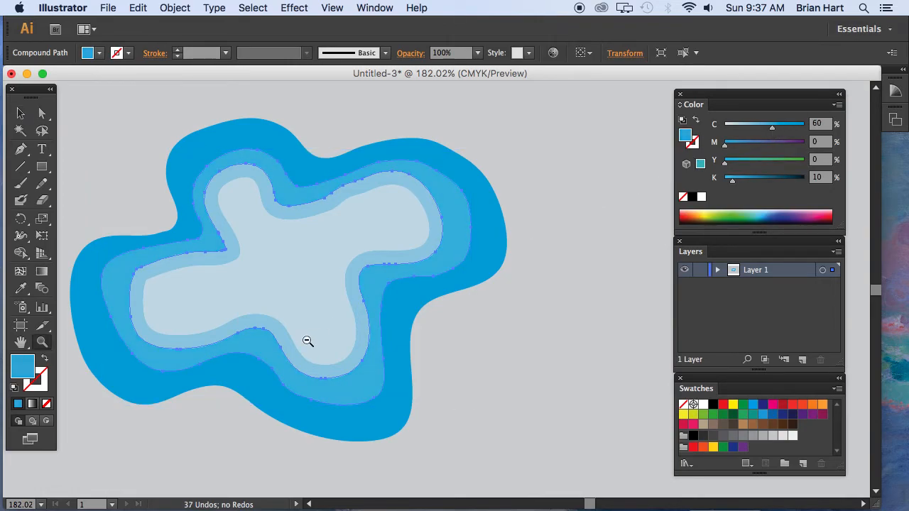
pyautogui.keyDown('alt'); pyautogui.click(300, 345); pyautogui.keyUp('alt')
pyautogui.keyDown('alt'); pyautogui.click(483, 278); pyautogui.keyUp('alt')
pyautogui.keyDown('alt'); pyautogui.click(500, 236); pyautogui.keyUp('alt')
pyautogui.moveTo(457, 282); pyautogui.dragTo(434, 273)
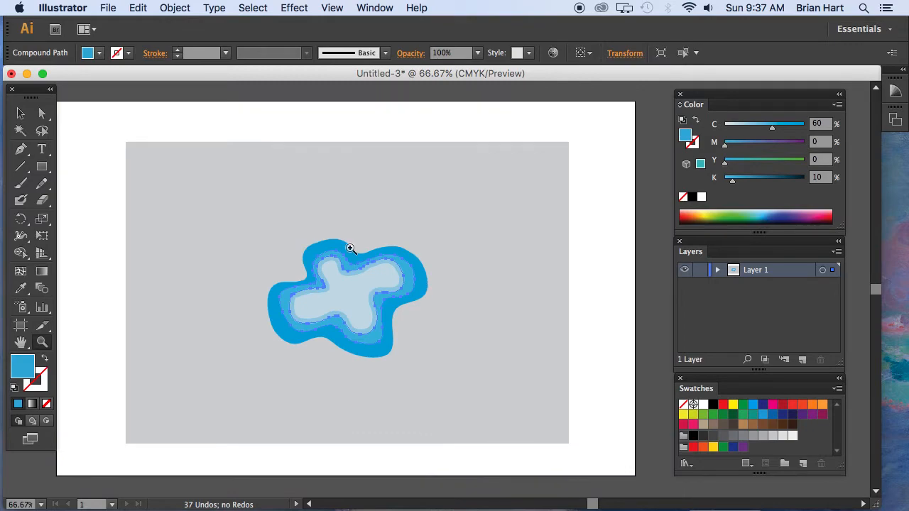
pyautogui.click(42, 113)
pyautogui.click(112, 149)
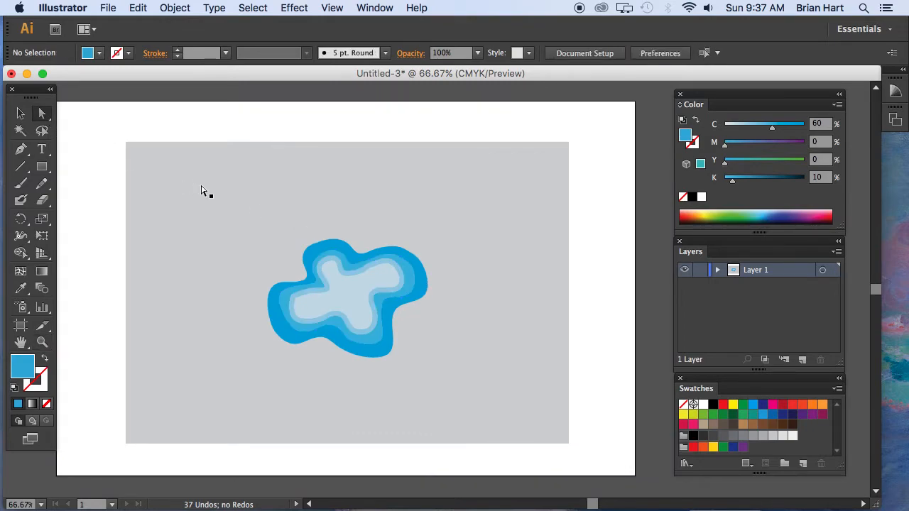
pyautogui.click(42, 344)
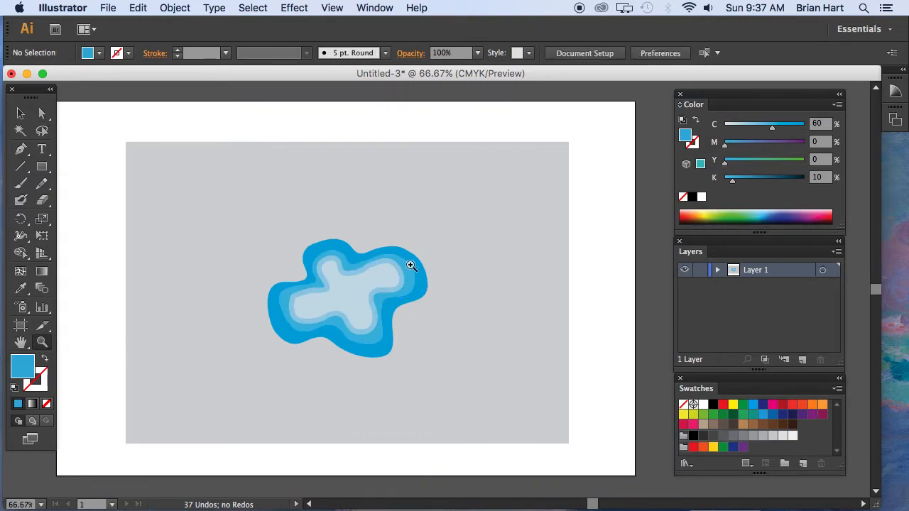
pyautogui.click(395, 320)
pyautogui.click(443, 257)
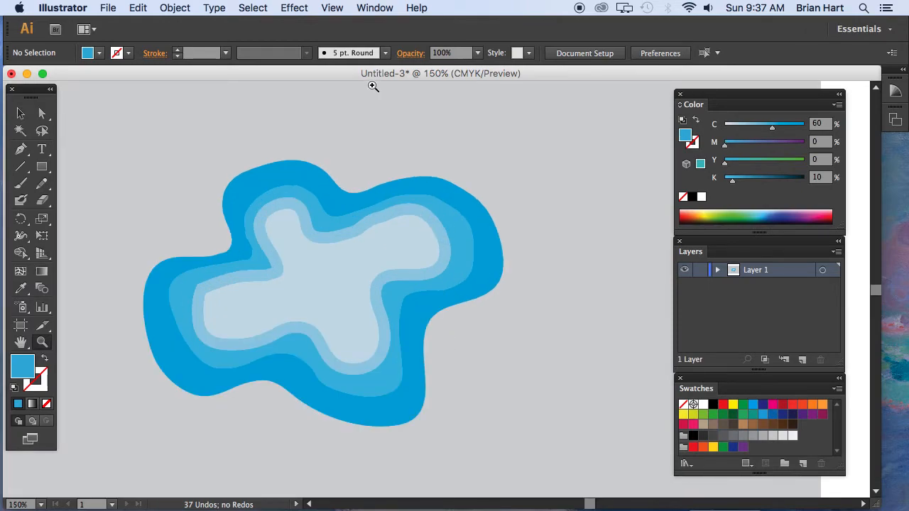
pyautogui.click(21, 114)
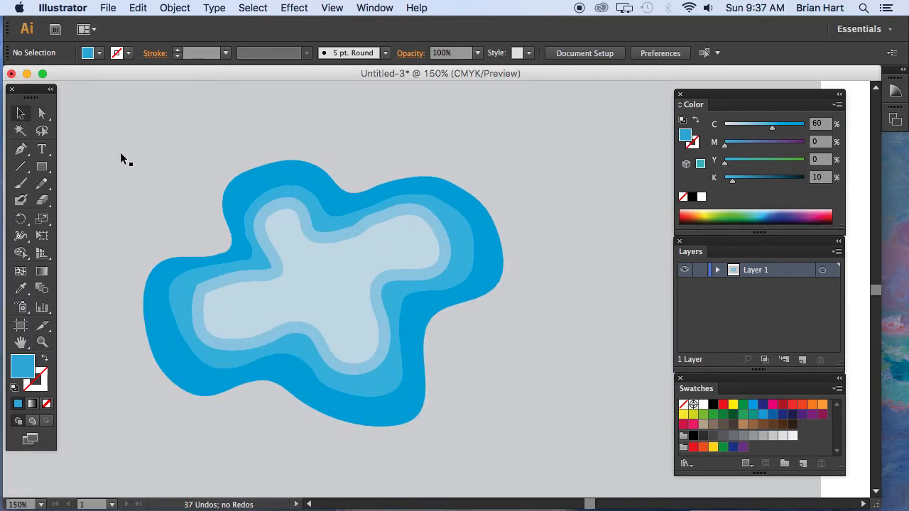
pyautogui.press('z')
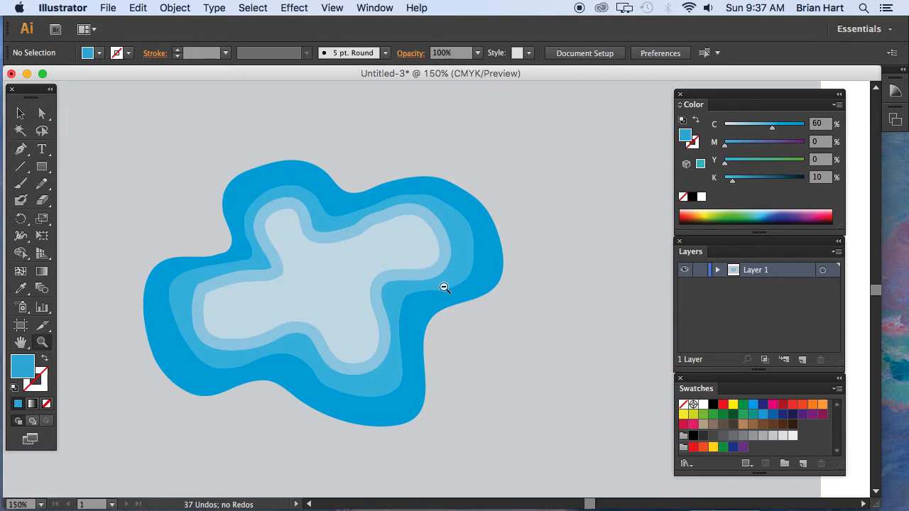
# - Select all the splat's pieces together, leaving the gray background rectangle out of the selection
pyautogui.keyDown('alt'); pyautogui.click(445, 288); pyautogui.keyUp('alt')
pyautogui.keyDown('alt'); pyautogui.click(464, 302); pyautogui.keyUp('alt')
pyautogui.click(21, 114)
pyautogui.click(229, 198)
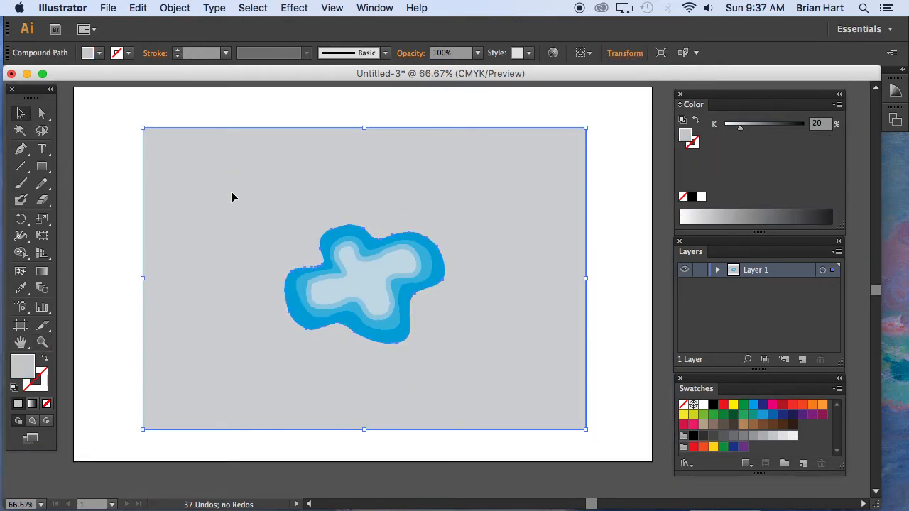
pyautogui.moveTo(119, 109); pyautogui.dragTo(637, 445)
pyautogui.click(565, 284)
pyautogui.click(599, 276)
pyautogui.moveTo(95, 105); pyautogui.dragTo(623, 442)
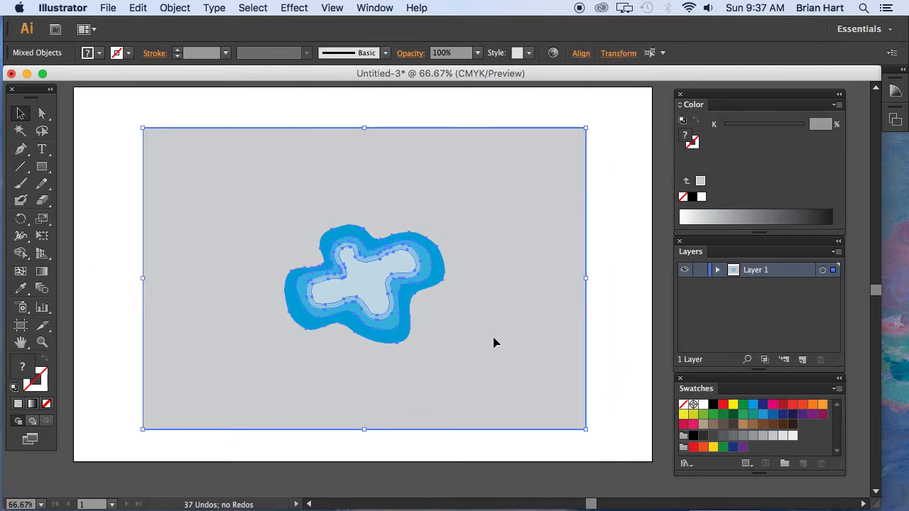
pyautogui.keyDown('shift'); pyautogui.click(513, 283); pyautogui.keyUp('shift')
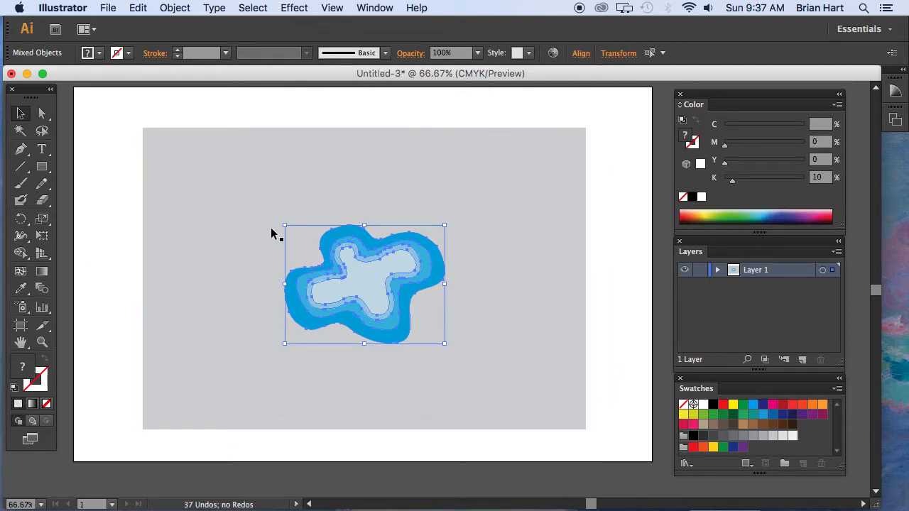
# - Start the Stylize Drop Shadow effect for the selected splat pieces and turn on its preview
pyautogui.click(41, 343)
pyautogui.click(390, 277)
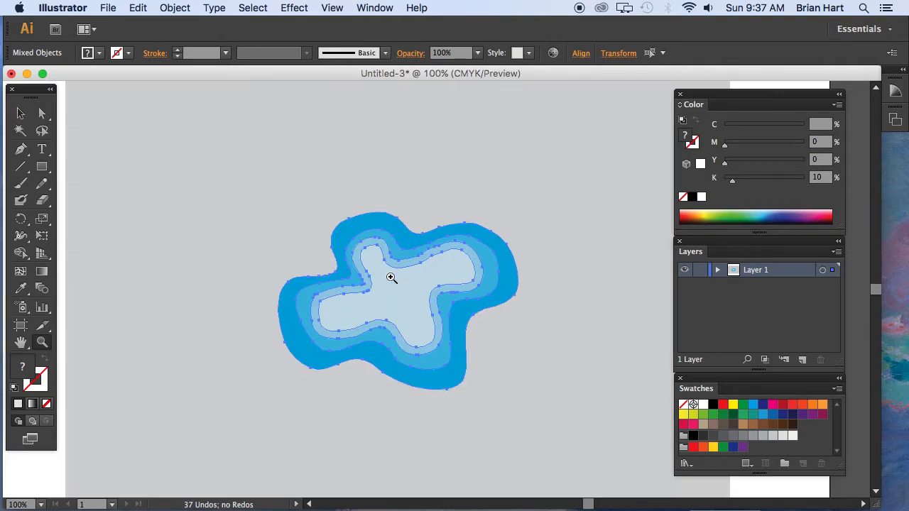
pyautogui.click(470, 316)
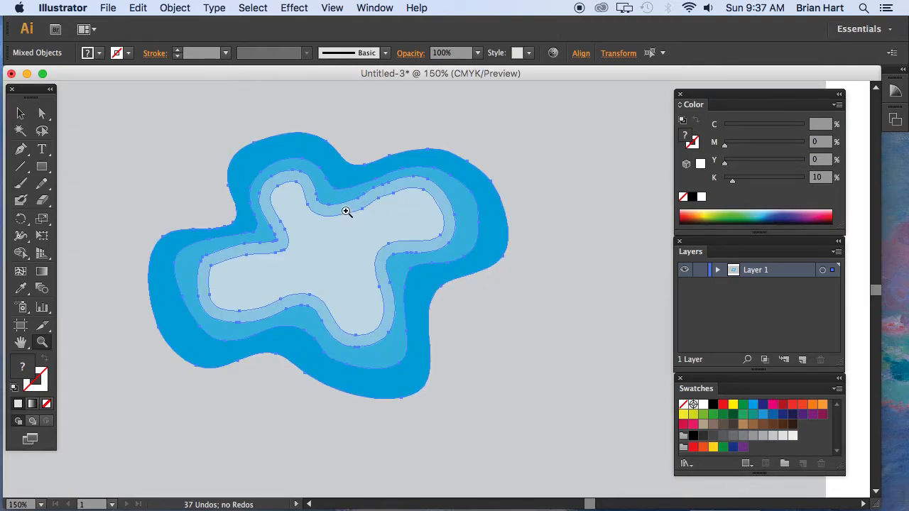
pyautogui.click(297, 7)
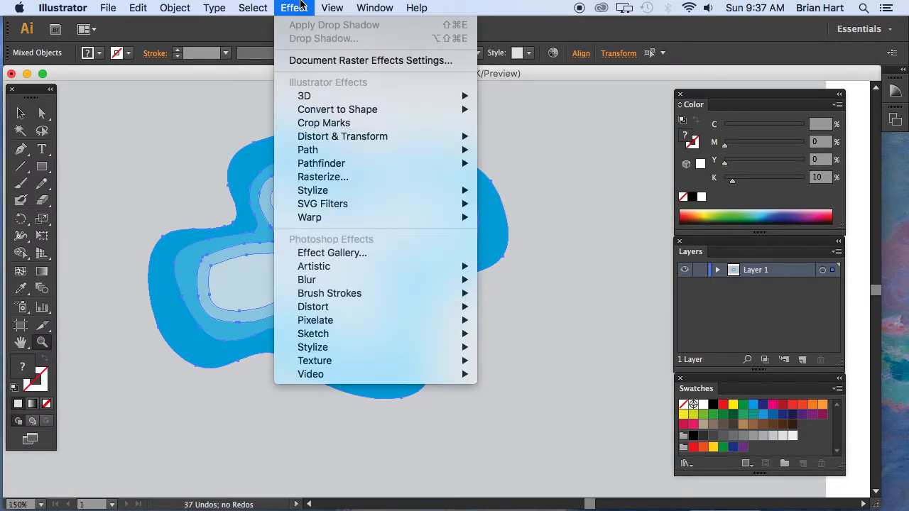
pyautogui.moveTo(323, 191)
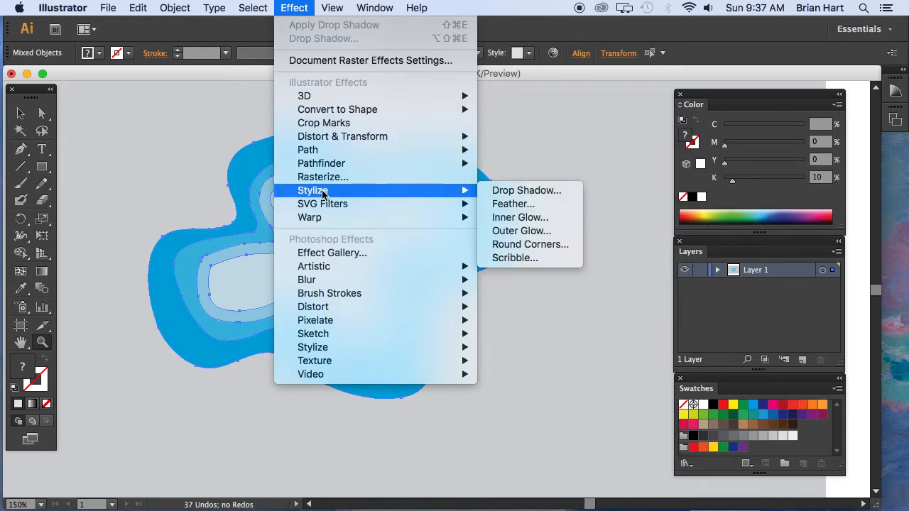
pyautogui.click(534, 193)
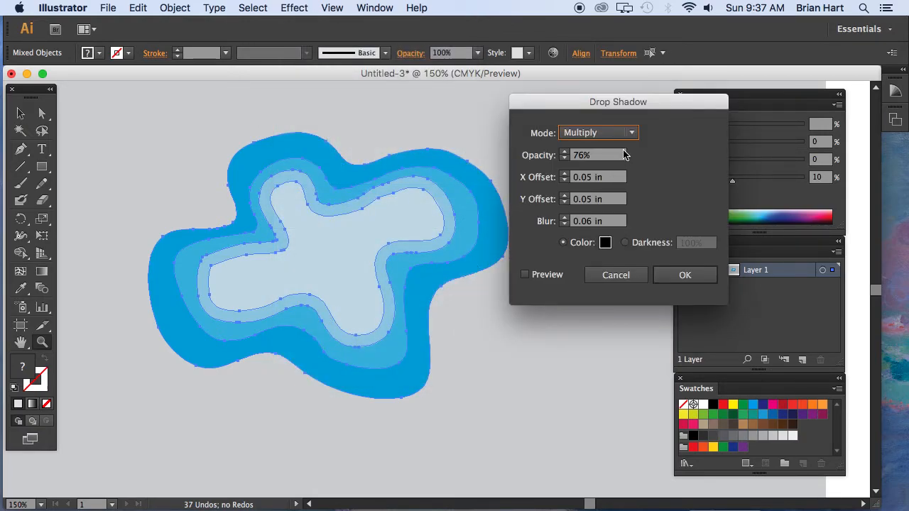
pyautogui.moveTo(662, 105); pyautogui.dragTo(664, 105)
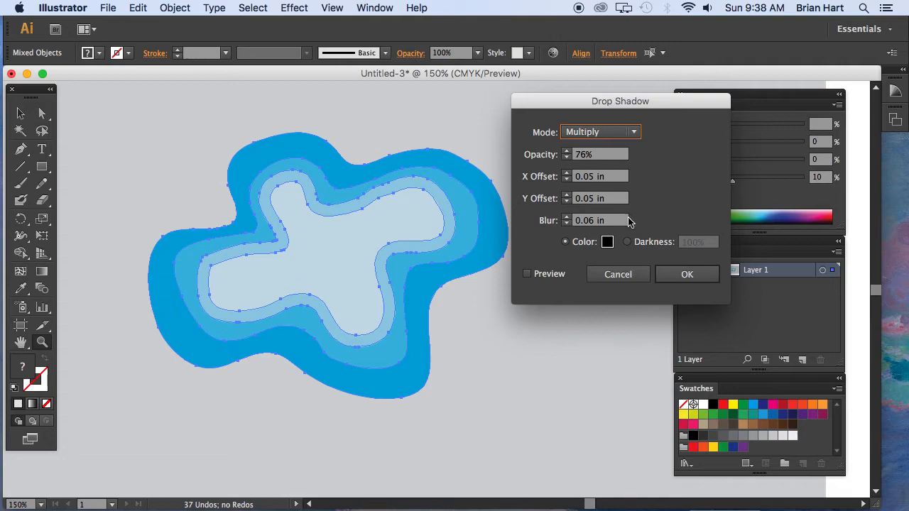
pyautogui.click(528, 275)
pyautogui.click(527, 275)
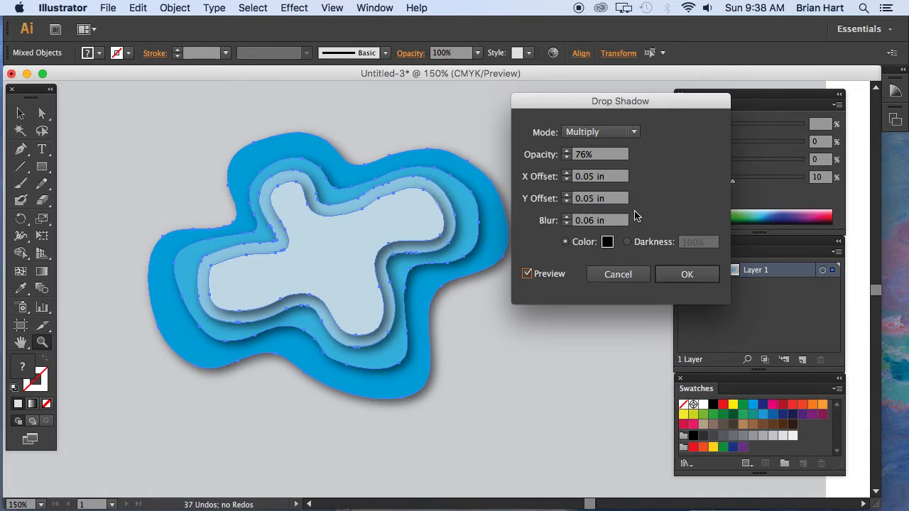
pyautogui.moveTo(571, 105); pyautogui.dragTo(593, 103)
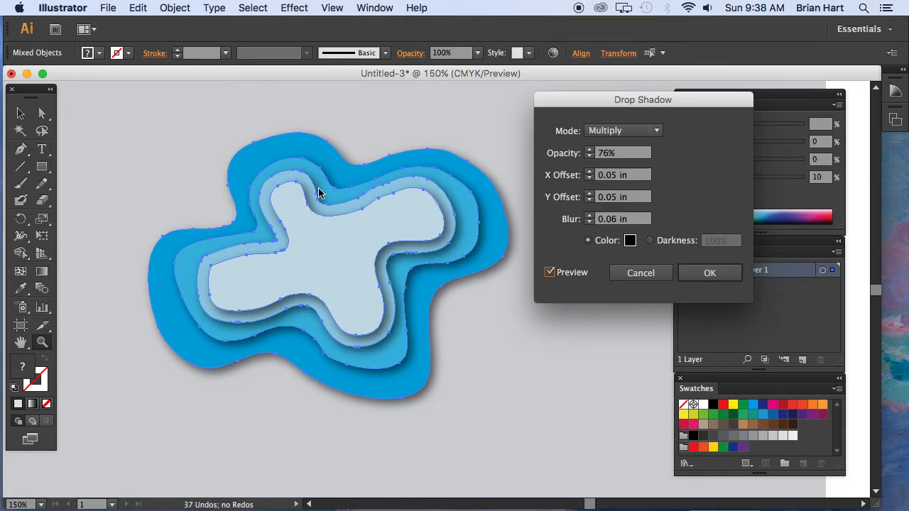
# - Try reversing the shadow's direction with X and Y offsets of -0.05 in
pyautogui.click(599, 174)
pyautogui.write('-')
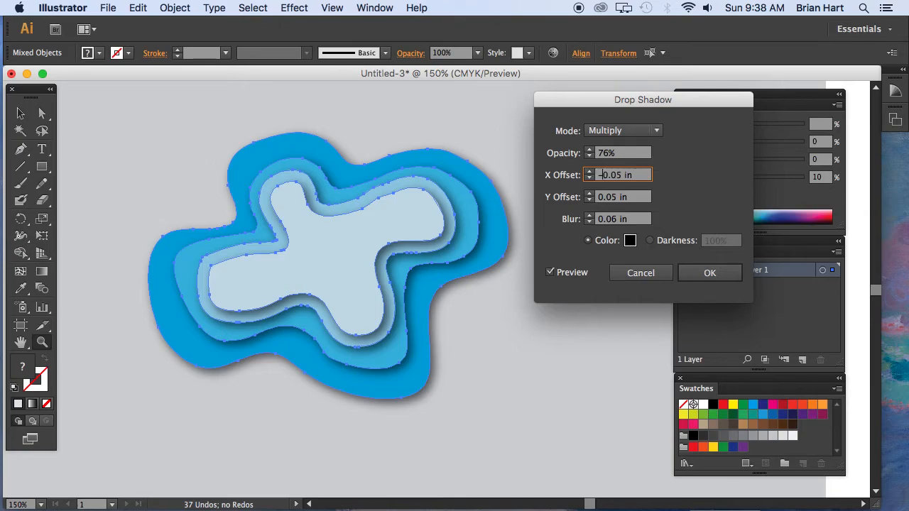
pyautogui.click(599, 198)
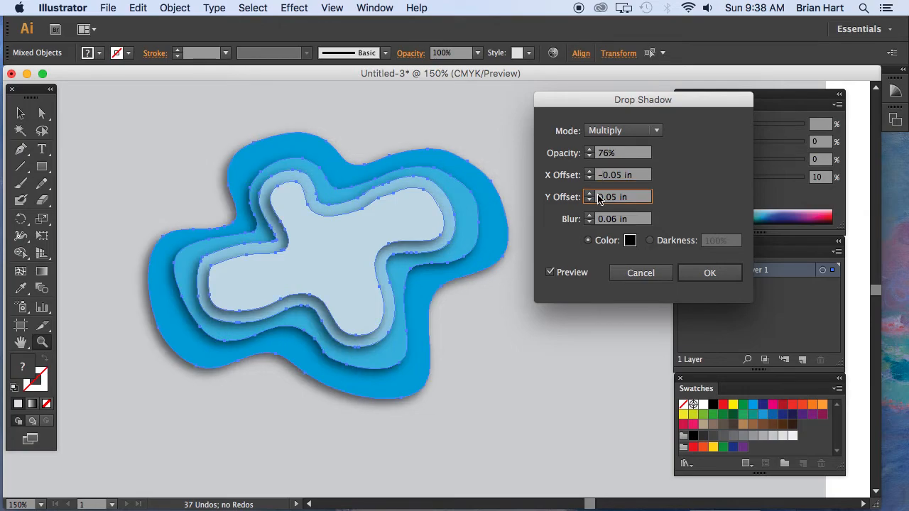
pyautogui.write('-')
pyautogui.click(620, 220)
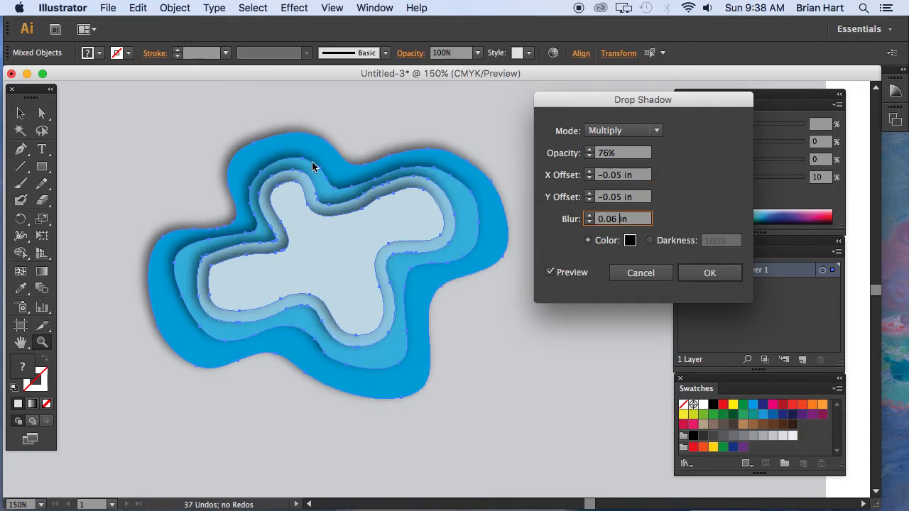
# - Restore the shadow's X and Y offsets to 0.05 in
pyautogui.click(602, 176)
pyautogui.press('BackSpace')
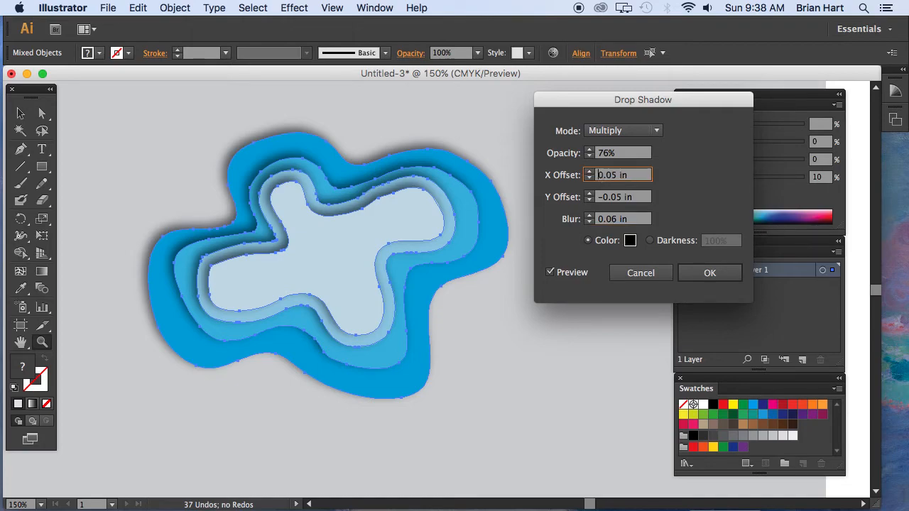
pyautogui.click(602, 199)
pyautogui.press('BackSpace')
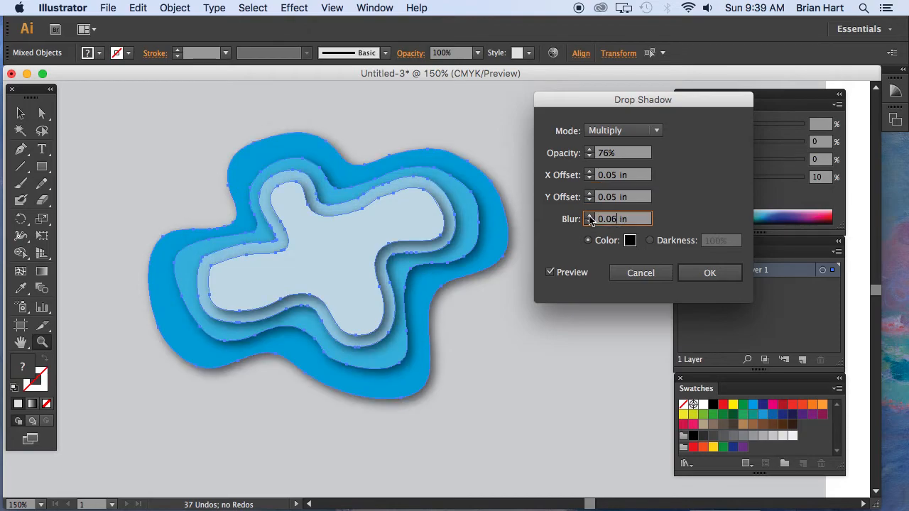
pyautogui.press('Tab')
# - Try a larger shadow blur, first 0.1 in and then 0.4 in
pyautogui.click(589, 216)
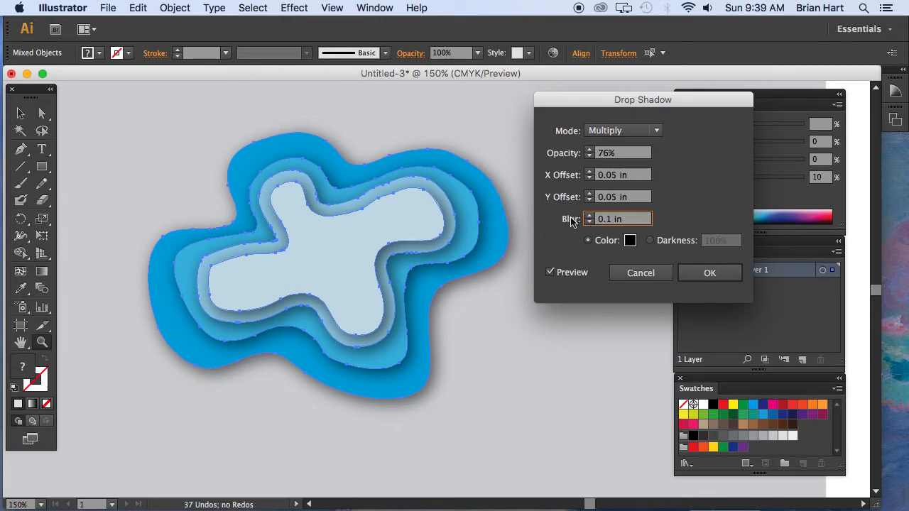
pyautogui.write('.4')
pyautogui.click(609, 218)
pyautogui.press('BackSpace')
pyautogui.click(638, 201)
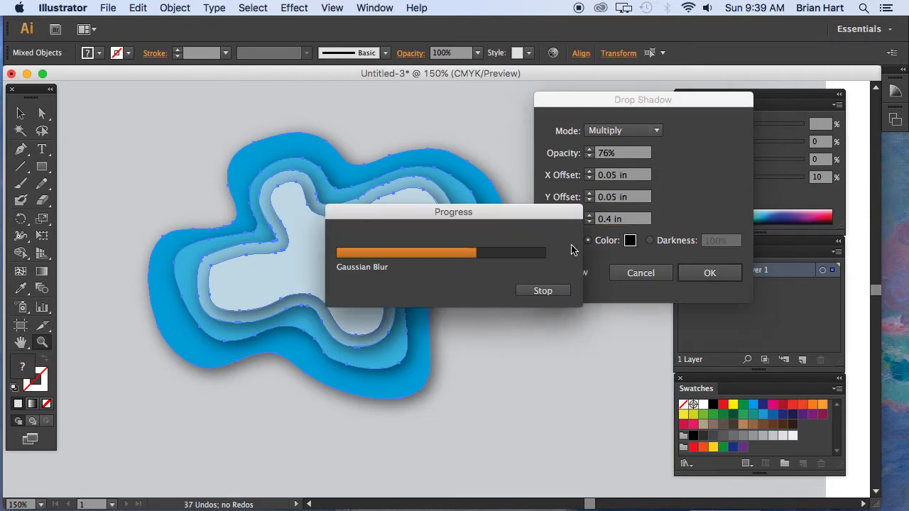
# - Apply the drop shadow with a 0.04 in blur and deselect the splat pieces
pyautogui.click(608, 221)
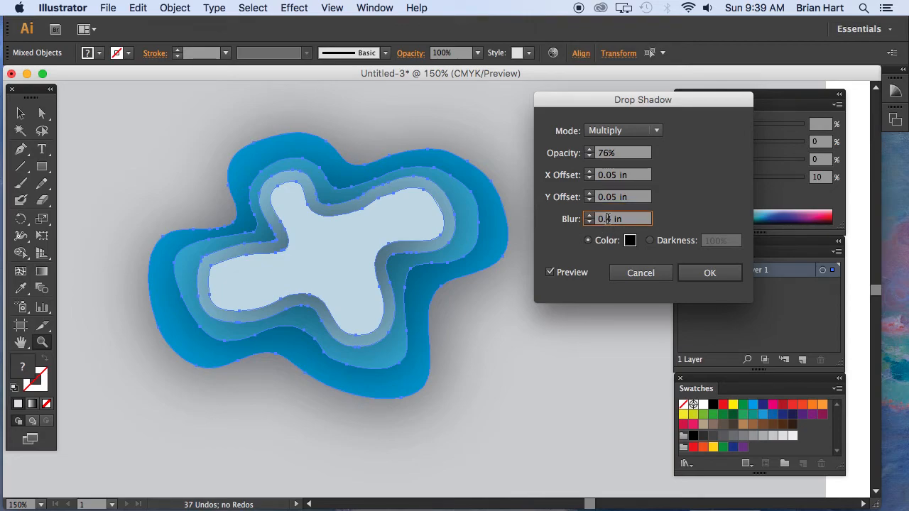
pyautogui.moveTo(609, 218); pyautogui.dragTo(616, 219)
pyautogui.write('0.04')
pyautogui.click(636, 199)
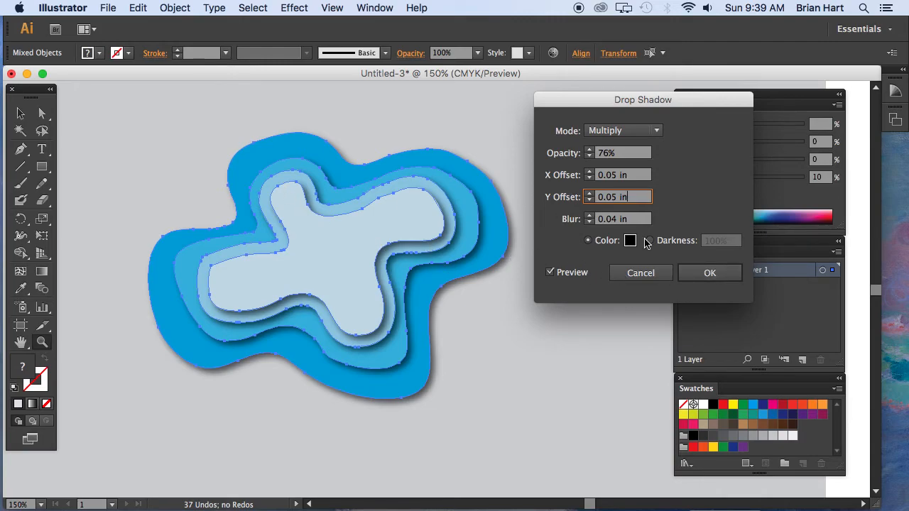
pyautogui.click(707, 270)
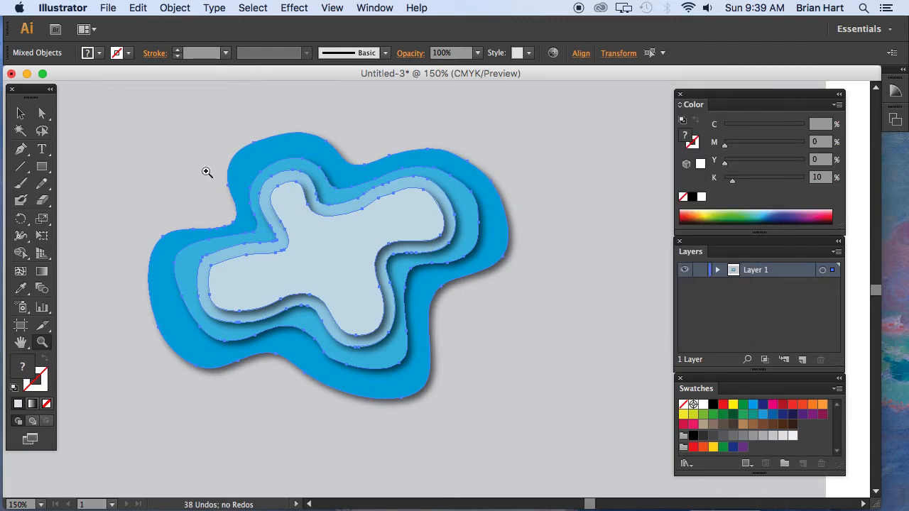
pyautogui.press('v')
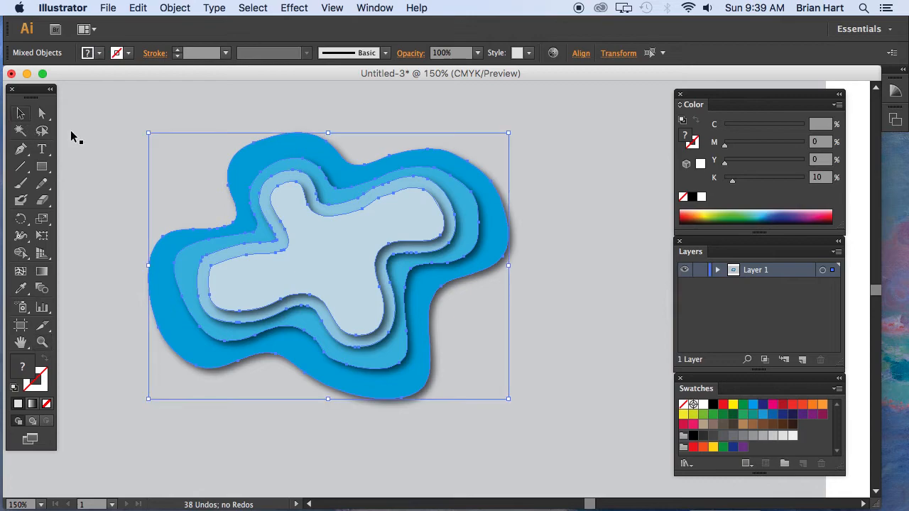
pyautogui.click(131, 147)
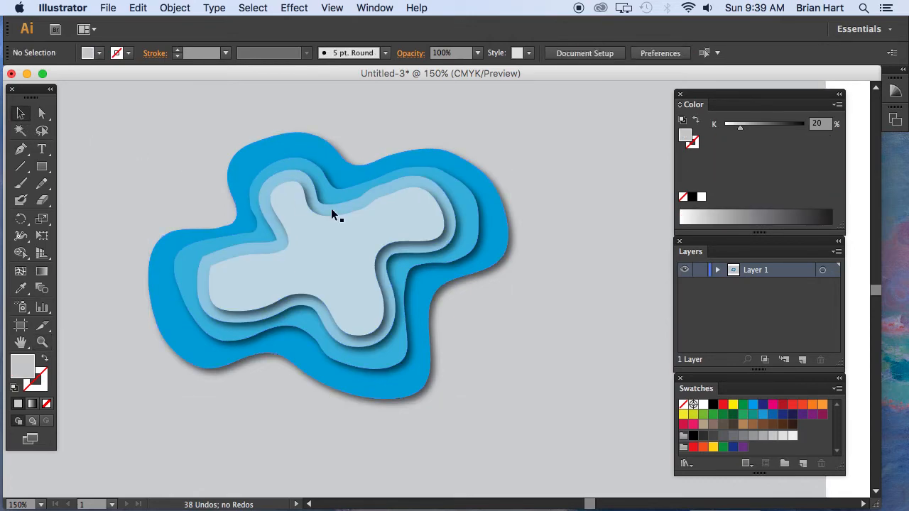
# - Select the splat's outermost dark blue ring and send it to the back
pyautogui.press('z')
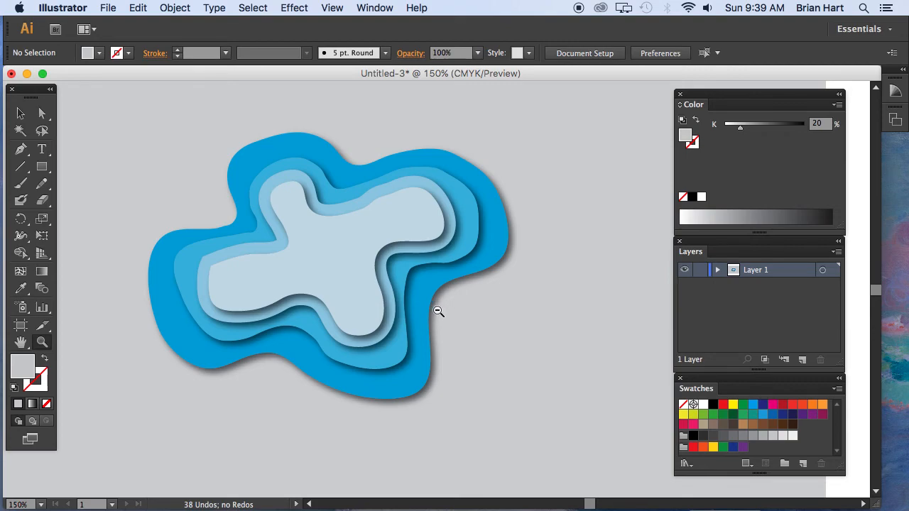
pyautogui.keyDown('alt'); pyautogui.click(438, 307); pyautogui.keyUp('alt')
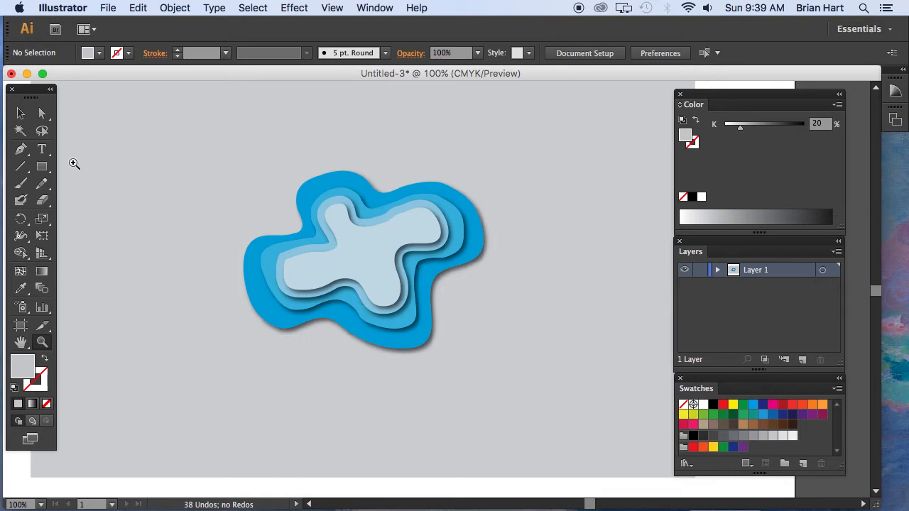
pyautogui.click(21, 114)
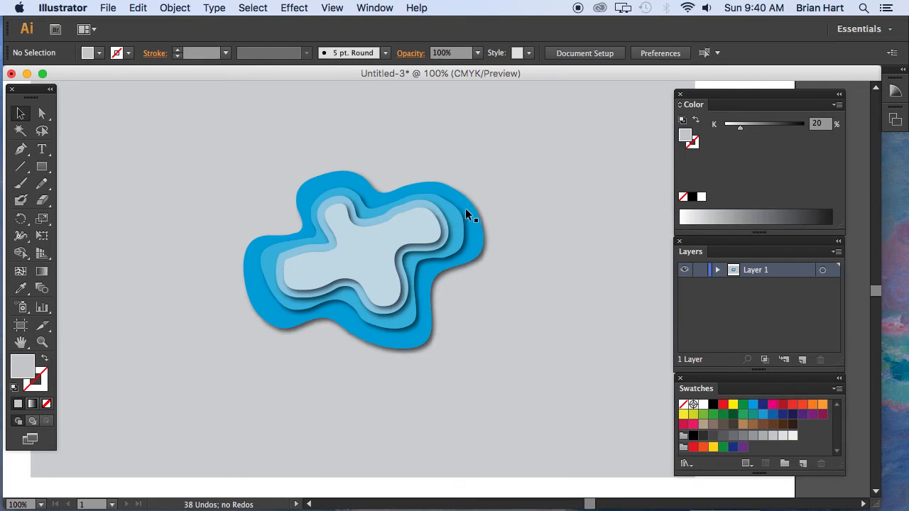
pyautogui.click(340, 186)
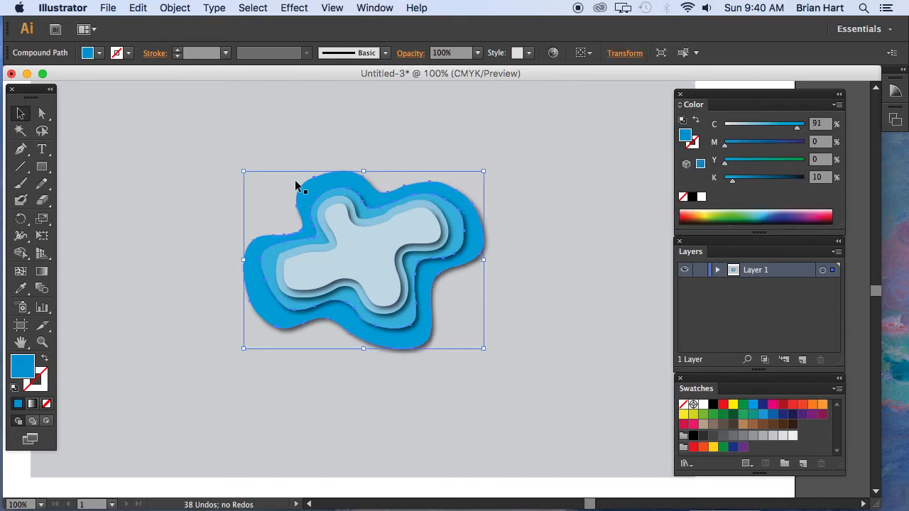
pyautogui.click(173, 8)
pyautogui.moveTo(176, 41)
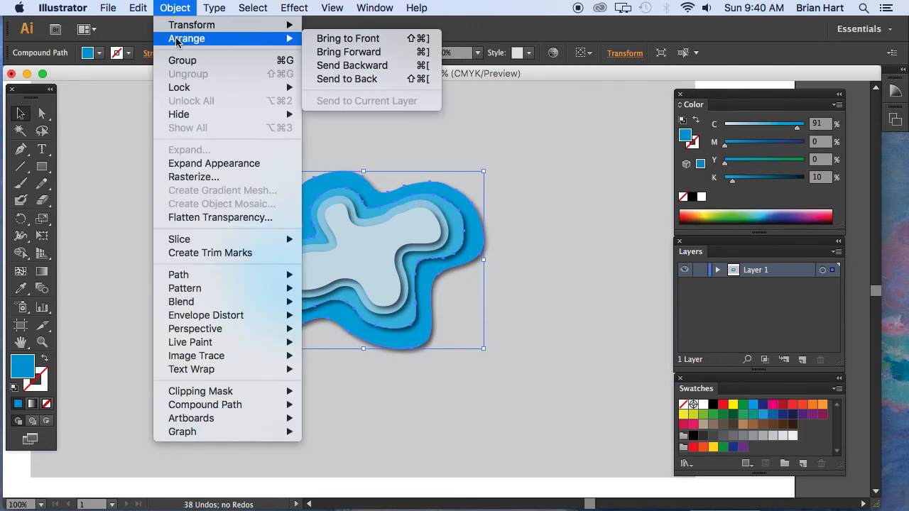
pyautogui.click(360, 79)
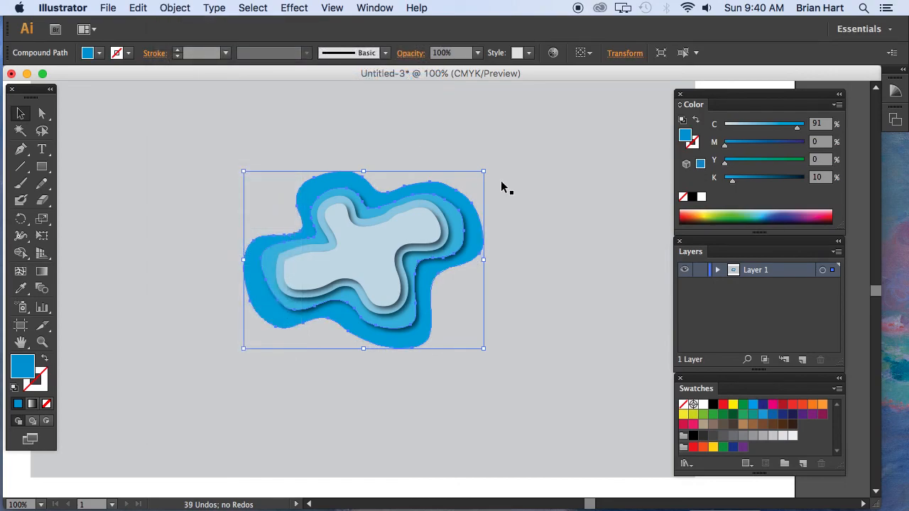
# - Select the 60% cyan ring just inside the outermost one and send it to the back
pyautogui.click(451, 217)
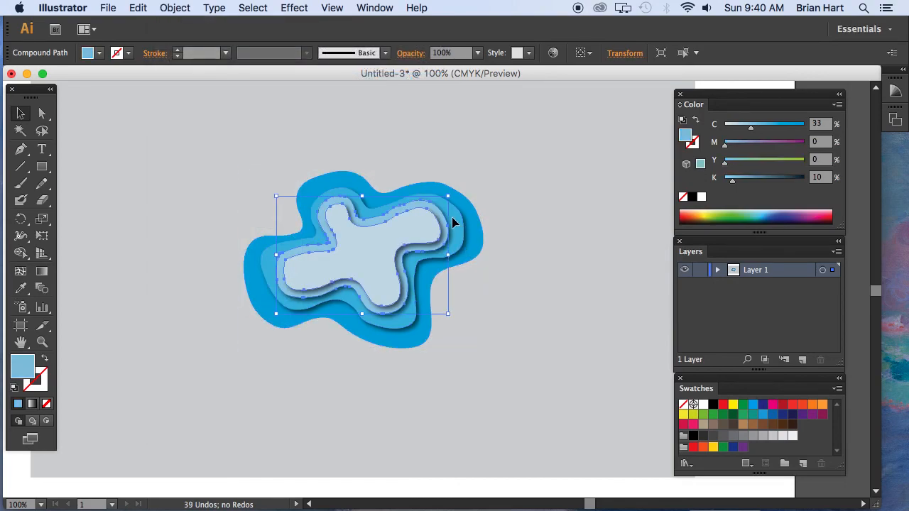
pyautogui.click(458, 214)
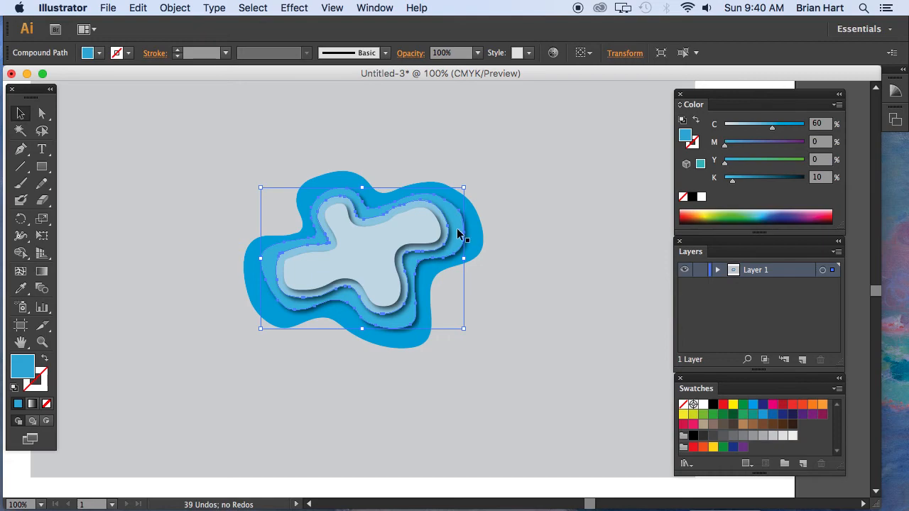
pyautogui.click(175, 7)
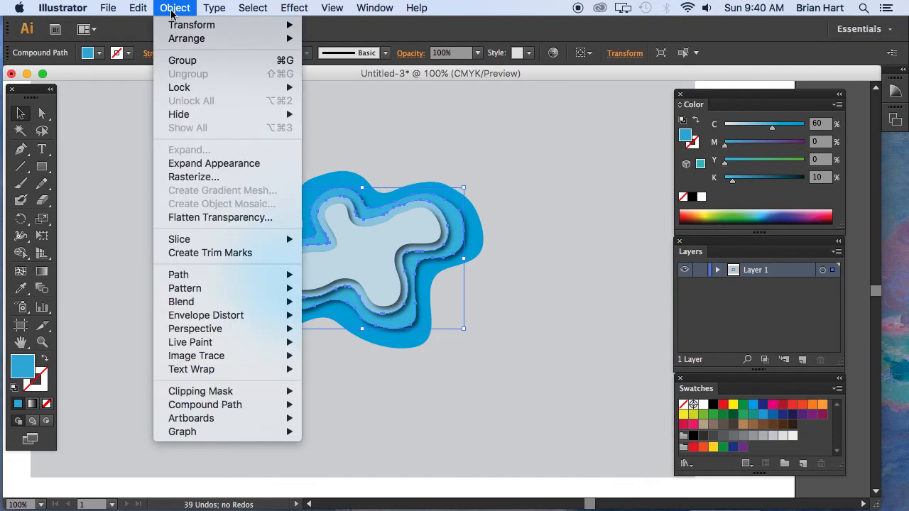
pyautogui.moveTo(190, 38)
pyautogui.click(366, 79)
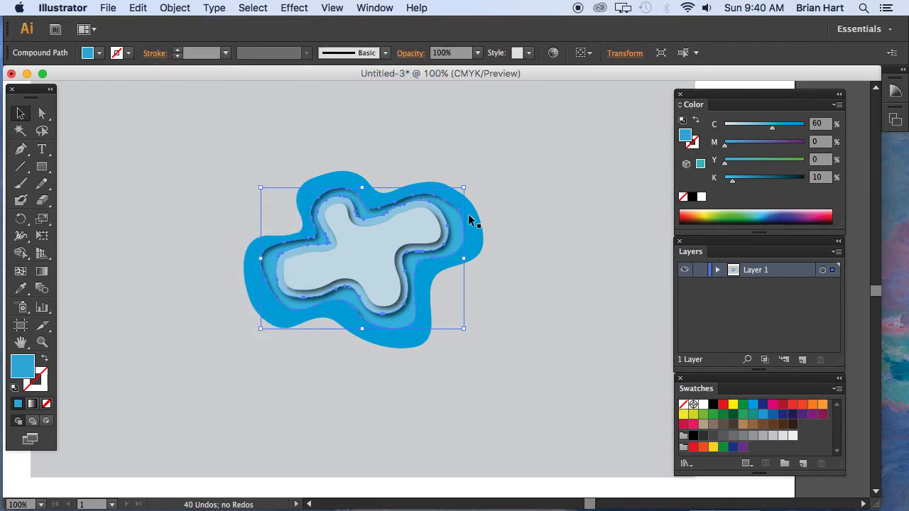
# - Select the light blue 33% cyan ring around the pale center shape and send it to the back
pyautogui.click(439, 214)
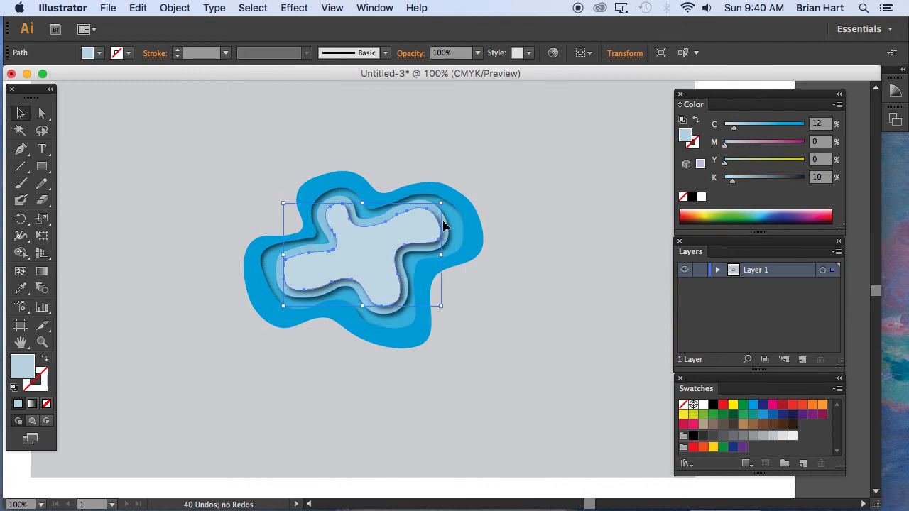
pyautogui.click(42, 342)
pyautogui.moveTo(237, 226); pyautogui.dragTo(379, 344)
pyautogui.click(21, 113)
pyautogui.click(328, 212)
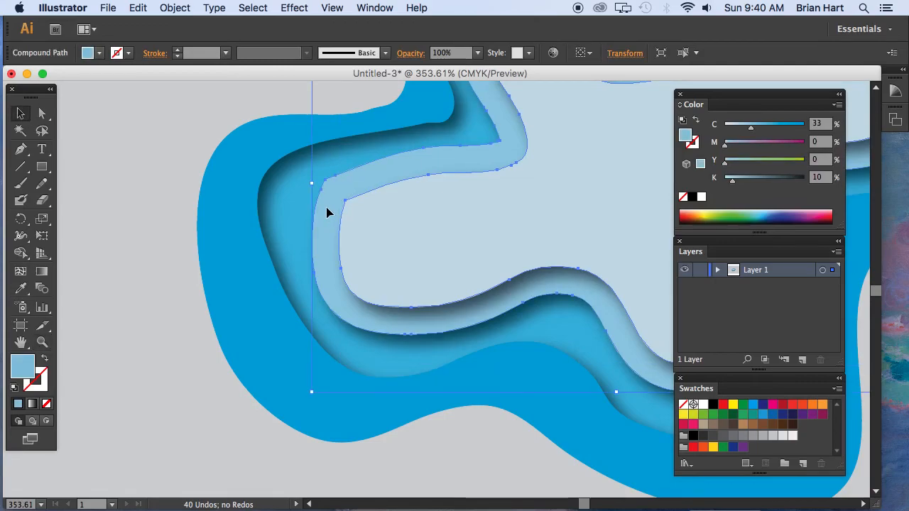
pyautogui.press('z')
pyautogui.keyDown('alt'); pyautogui.click(559, 312); pyautogui.keyUp('alt')
pyautogui.keyDown('alt'); pyautogui.click(548, 264); pyautogui.keyUp('alt')
pyautogui.keyDown('alt'); pyautogui.click(542, 261); pyautogui.keyUp('alt')
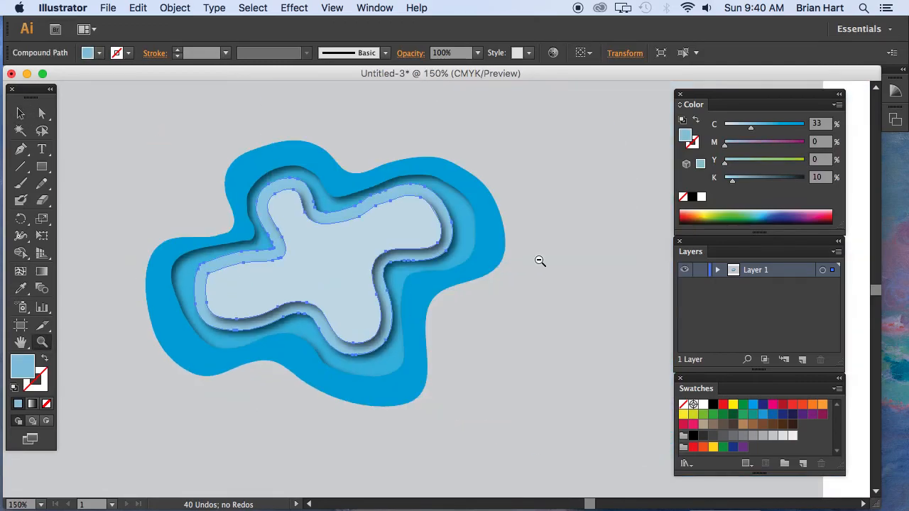
pyautogui.click(175, 8)
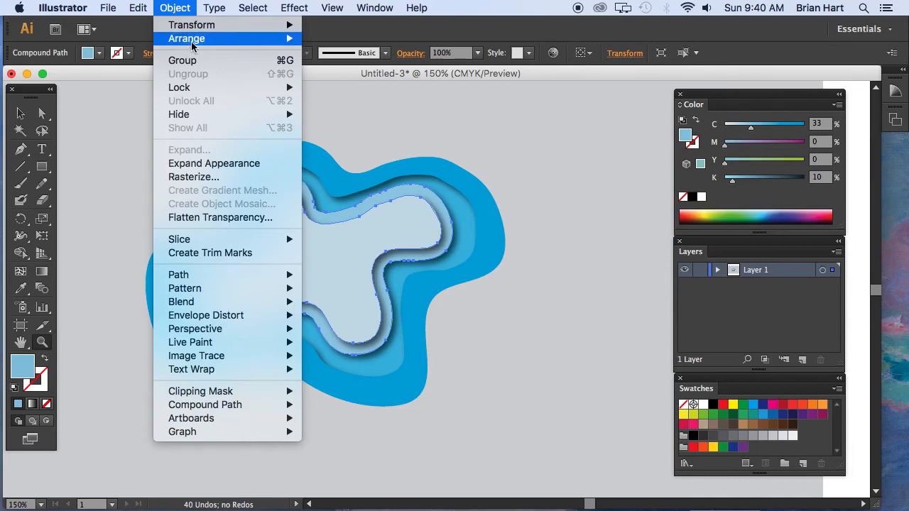
pyautogui.moveTo(192, 39)
pyautogui.click(347, 79)
# - Select the pale blue center shape of the splat and send it to the back
pyautogui.click(21, 113)
pyautogui.click(121, 164)
pyautogui.click(385, 277)
pyautogui.click(319, 251)
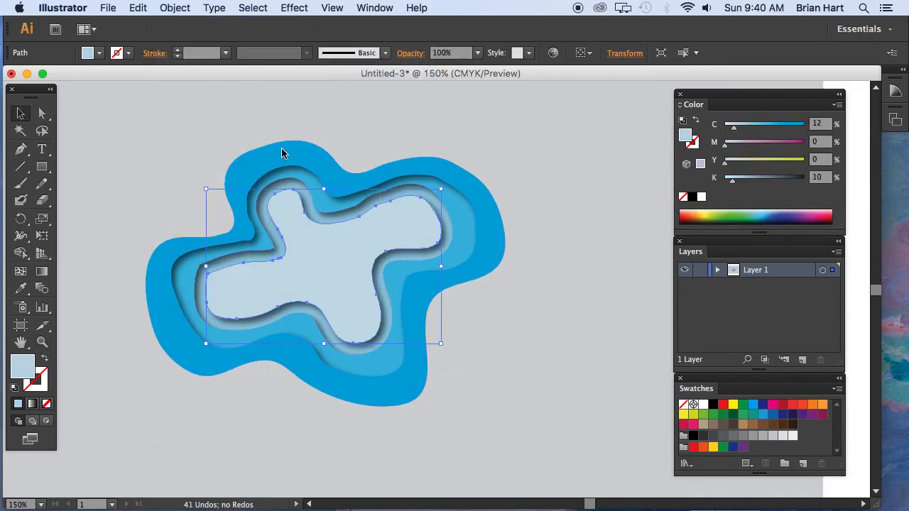
pyautogui.click(175, 8)
pyautogui.moveTo(187, 38)
pyautogui.click(355, 79)
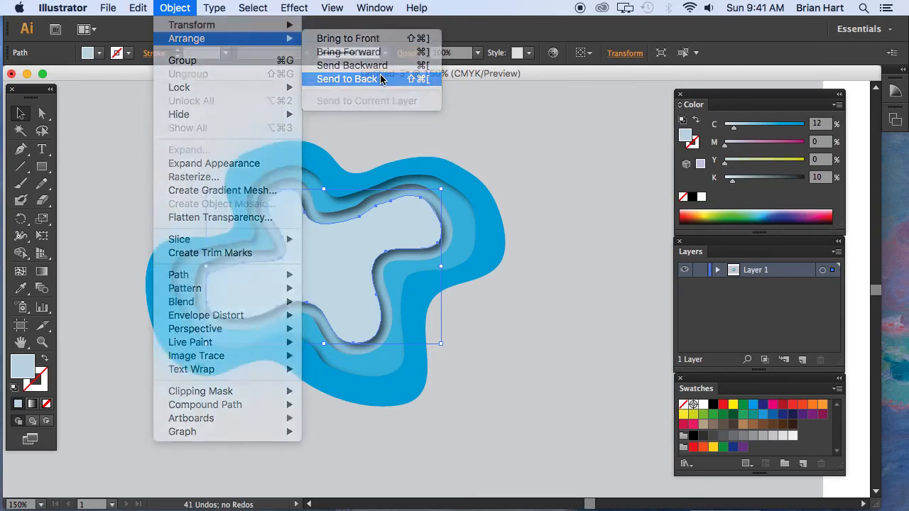
# - Deselect all artwork and examine the splat's recessed layers and shadows up close and within the whole gray rectangle
pyautogui.click(173, 159)
pyautogui.press('z')
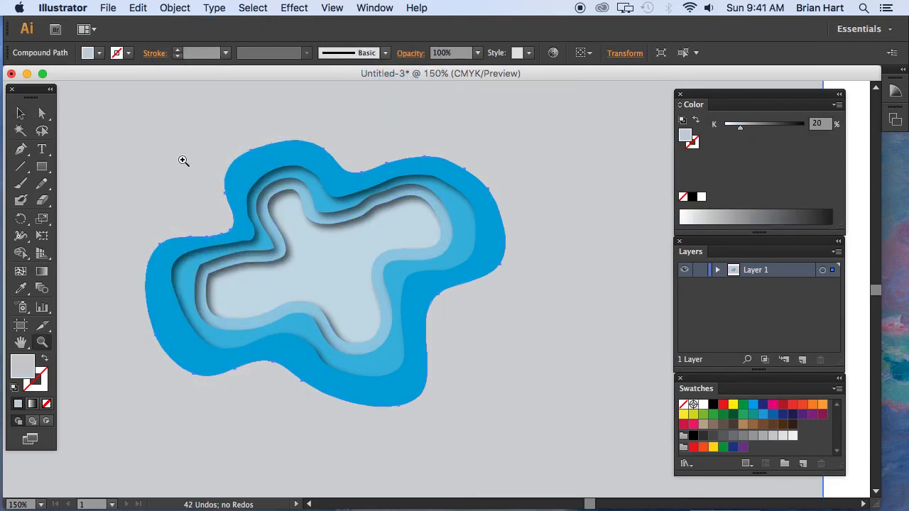
pyautogui.keyDown('alt'); pyautogui.click(402, 301); pyautogui.keyUp('alt')
pyautogui.keyDown('alt'); pyautogui.click(441, 301); pyautogui.keyUp('alt')
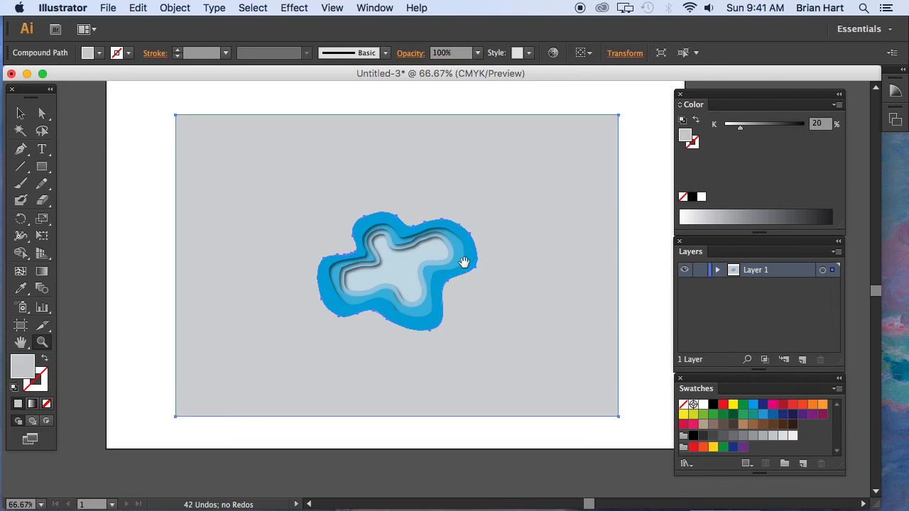
pyautogui.click(21, 113)
pyautogui.click(98, 148)
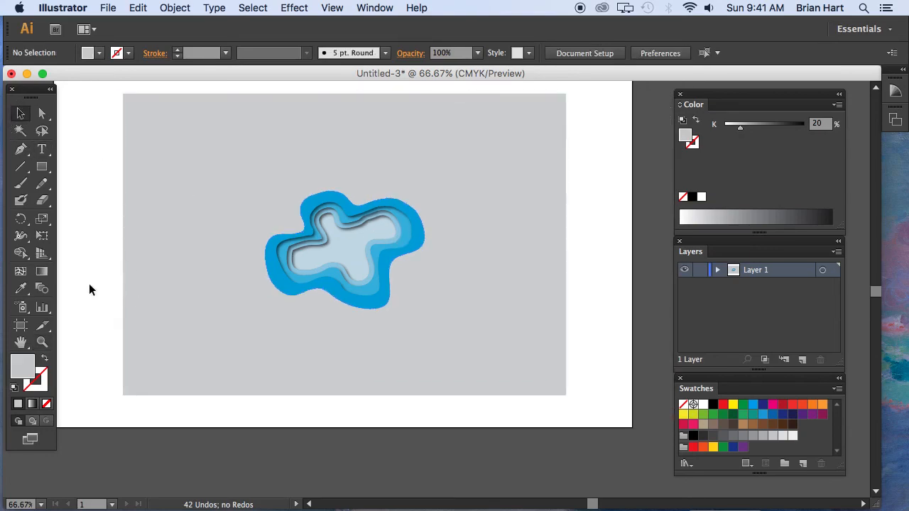
pyautogui.click(43, 341)
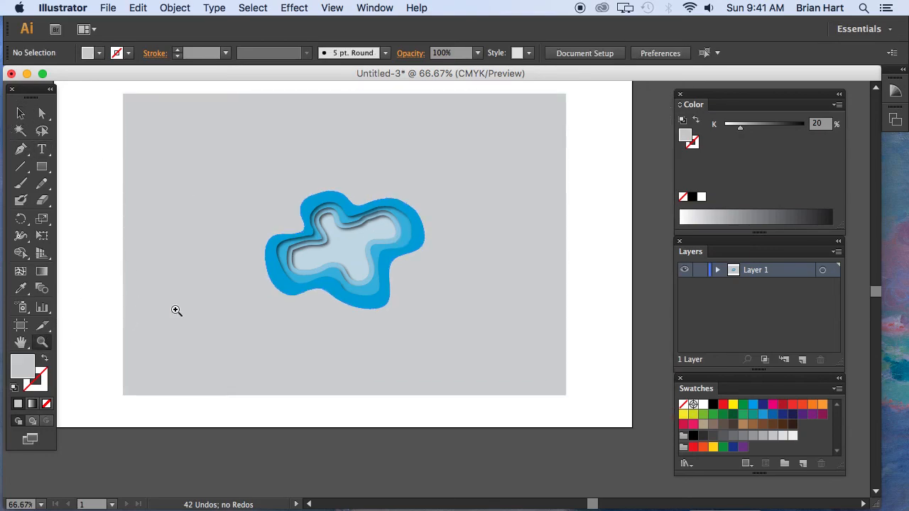
pyautogui.click(373, 246)
pyautogui.click(449, 279)
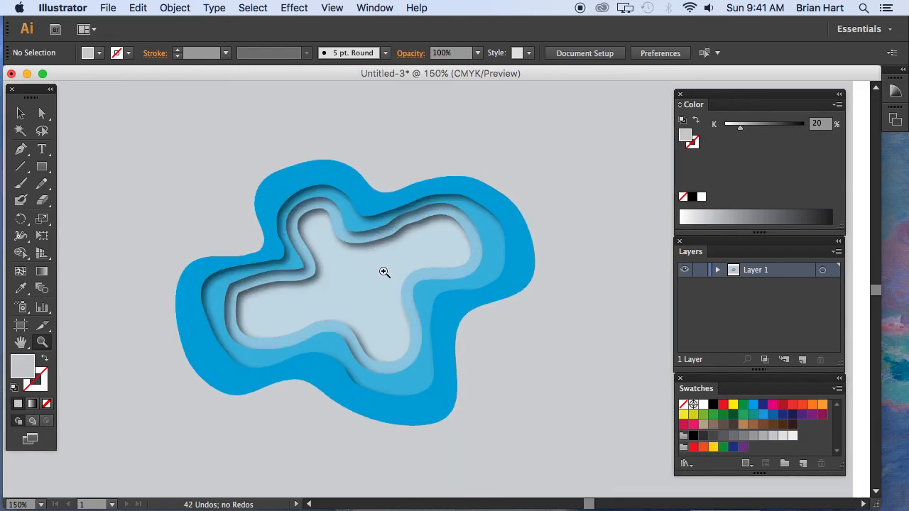
pyautogui.keyDown('alt'); pyautogui.click(415, 316); pyautogui.keyUp('alt')
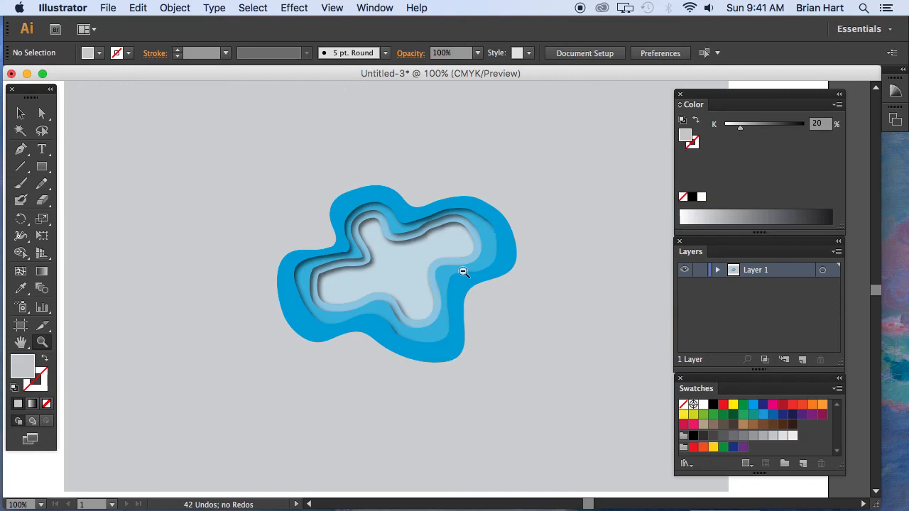
pyautogui.press('super+minus')
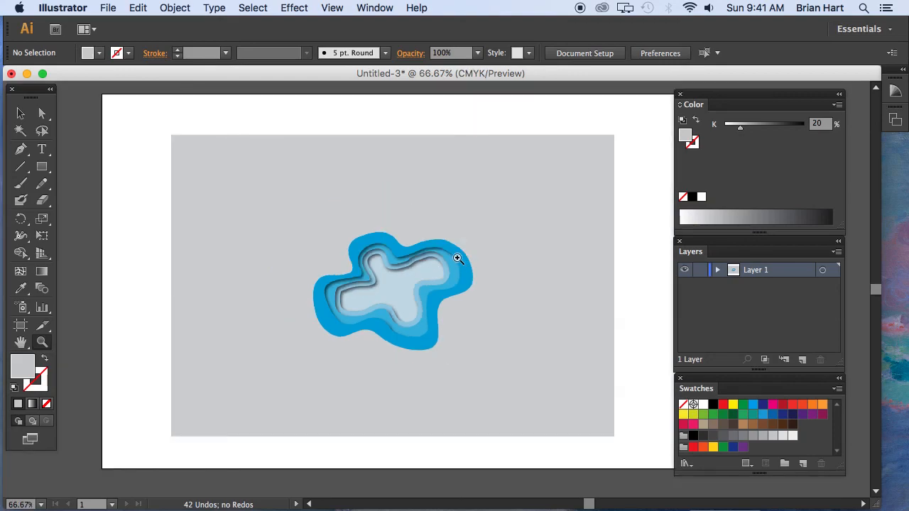